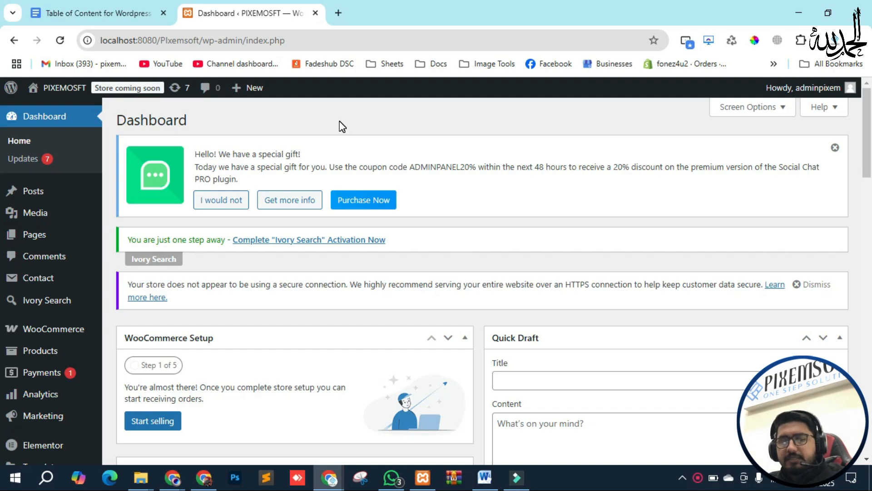
Step: Show the WooCommerce flyout submenu in the admin sidebar on the dashboard
mouse_move(53, 332)
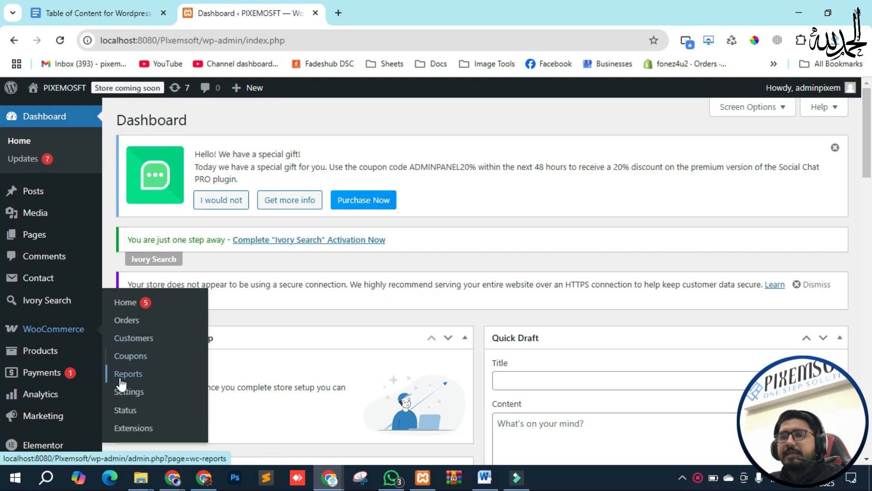
Step: Go to WooCommerce Settings' General tab and close the special-gift promotion notice
click(130, 398)
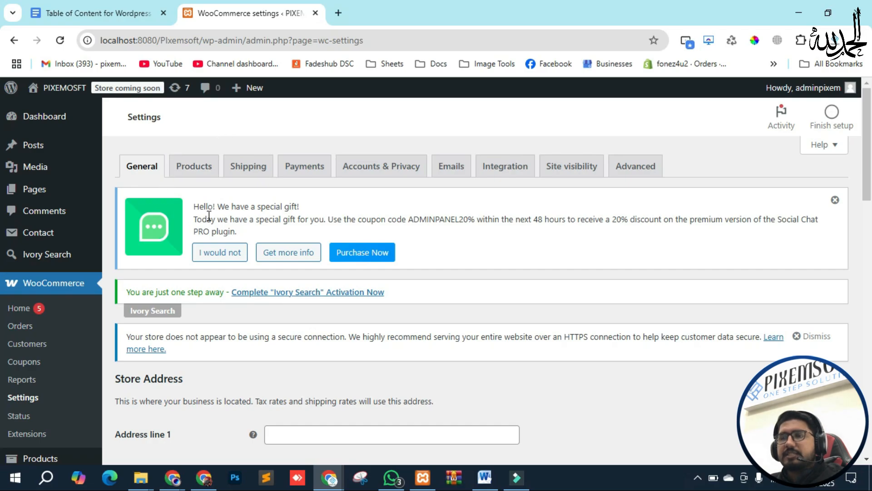
click(835, 201)
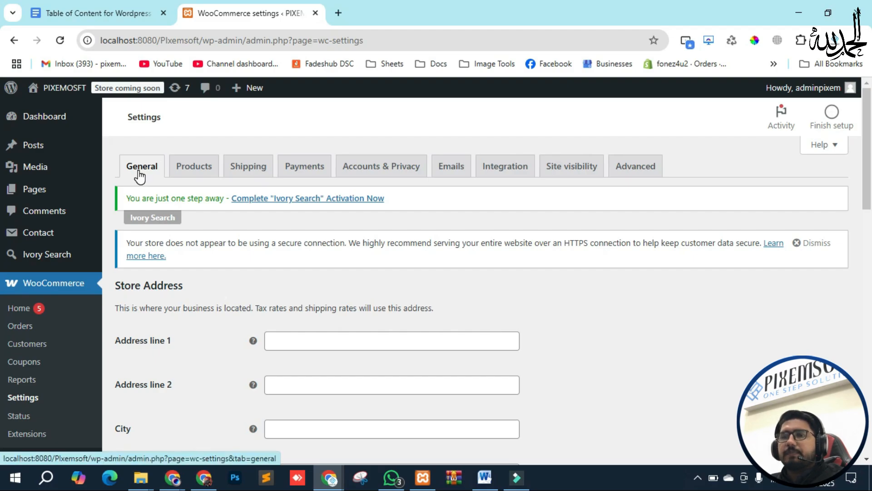
scroll(140, 176, down, 3)
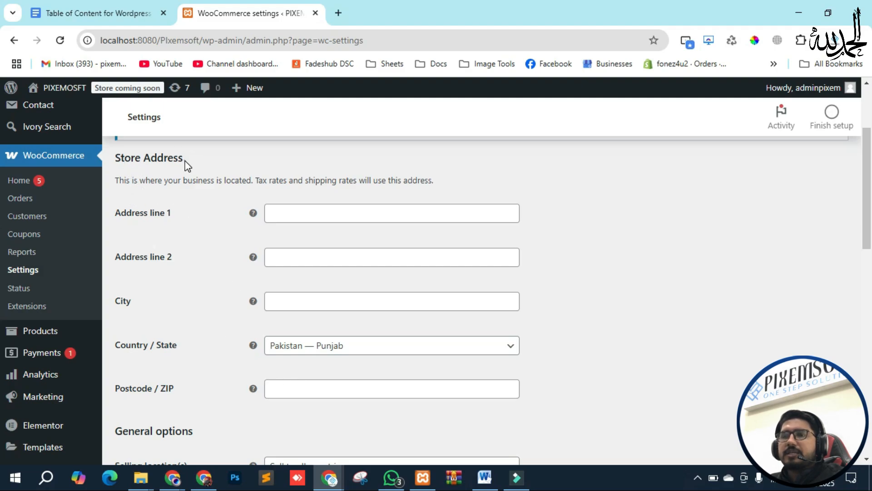
Step: Select the Store Address heading and place the cursor in Address line 1
drag(186, 165, 115, 156)
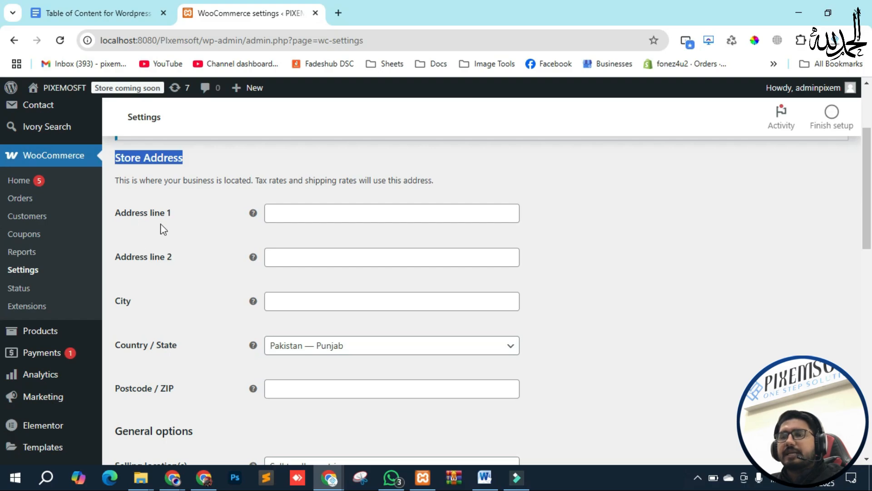
click(290, 213)
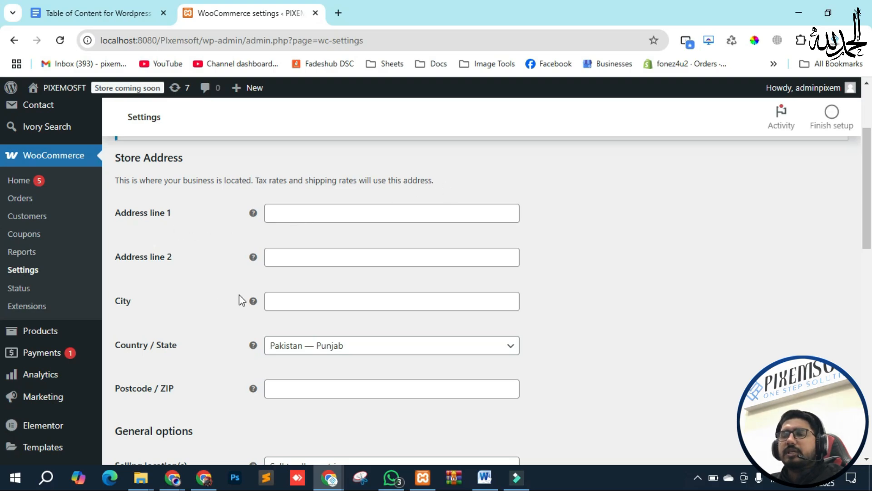
scroll(262, 222, down, 4)
scroll(273, 273, up, 7)
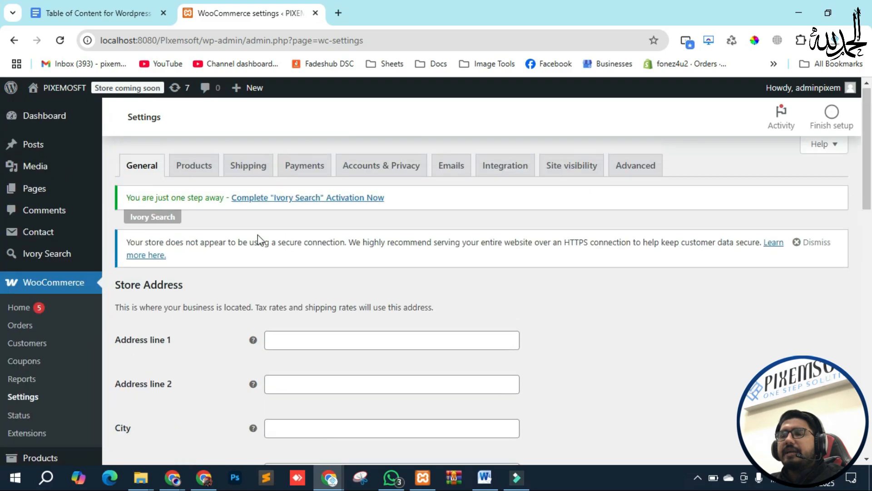
scroll(291, 318, down, 1)
click(312, 281)
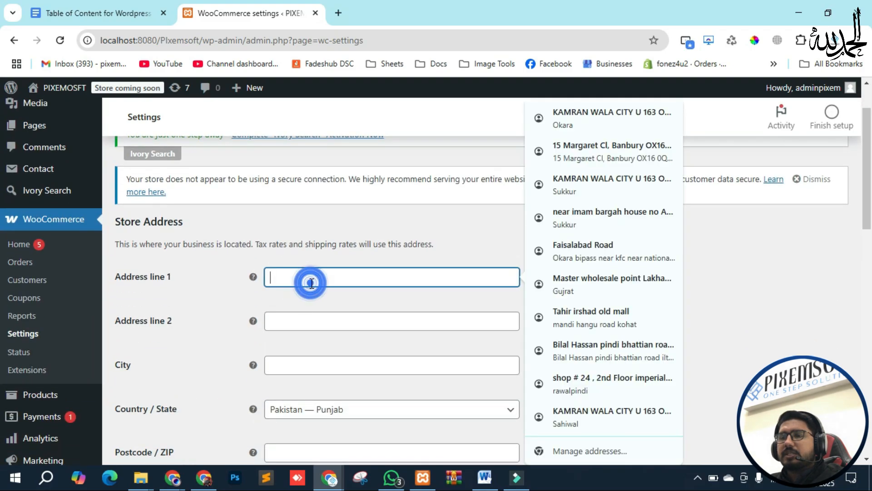
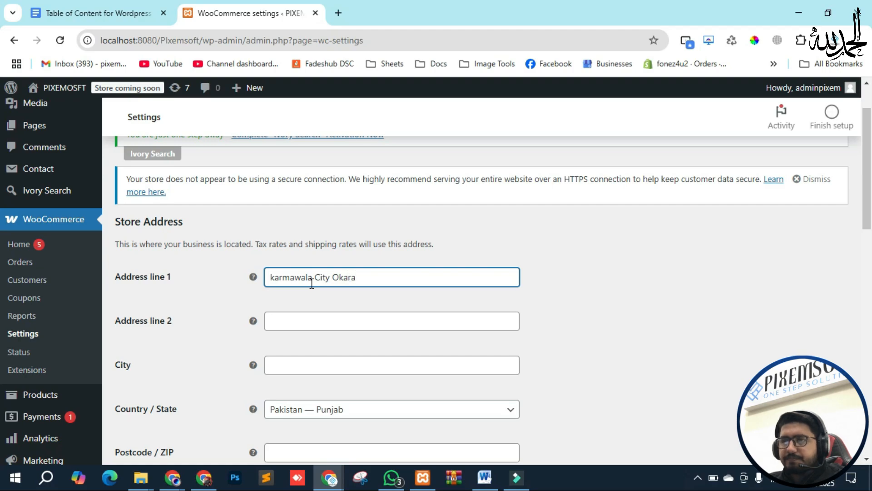
scroll(311, 283, down, 3)
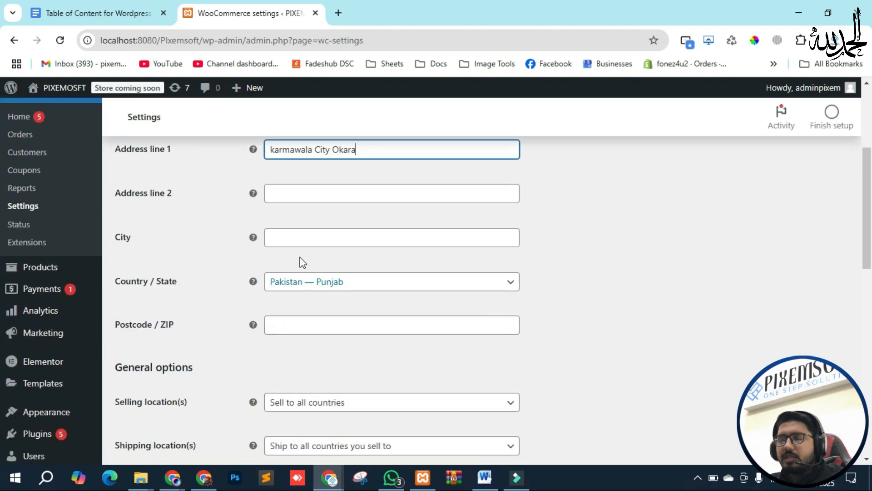
click(272, 152)
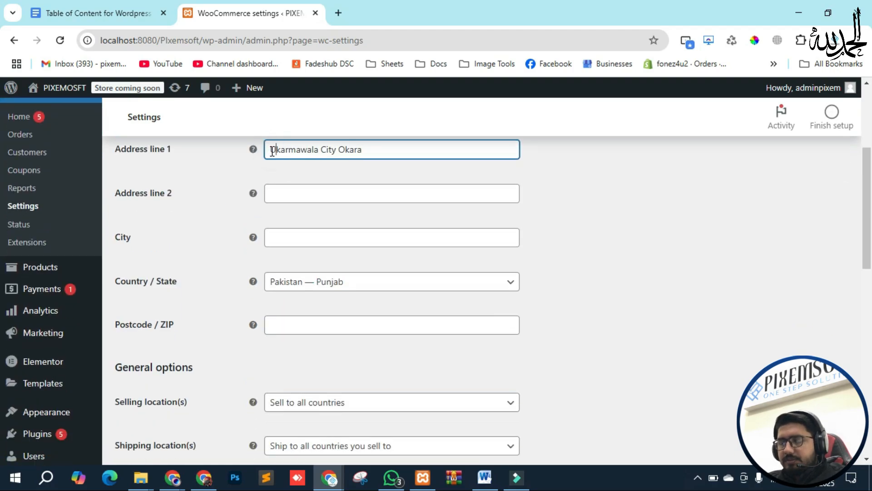
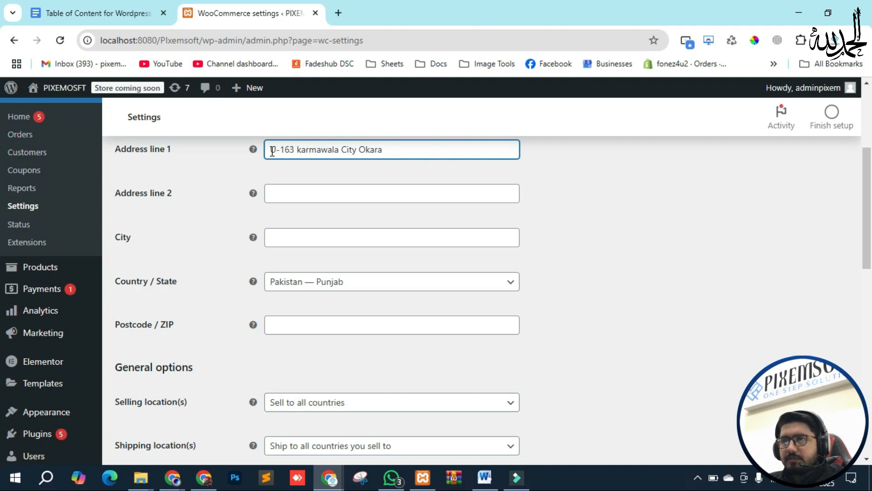
drag(385, 149, 363, 150)
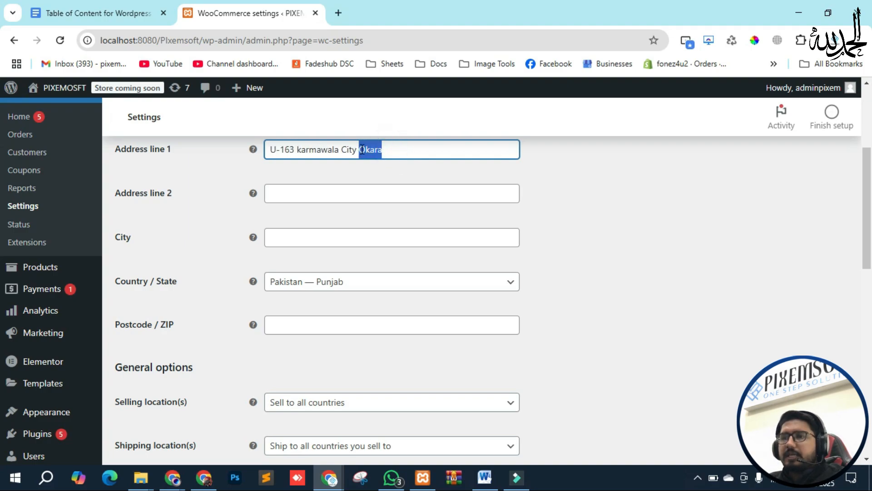
key(BackSpace)
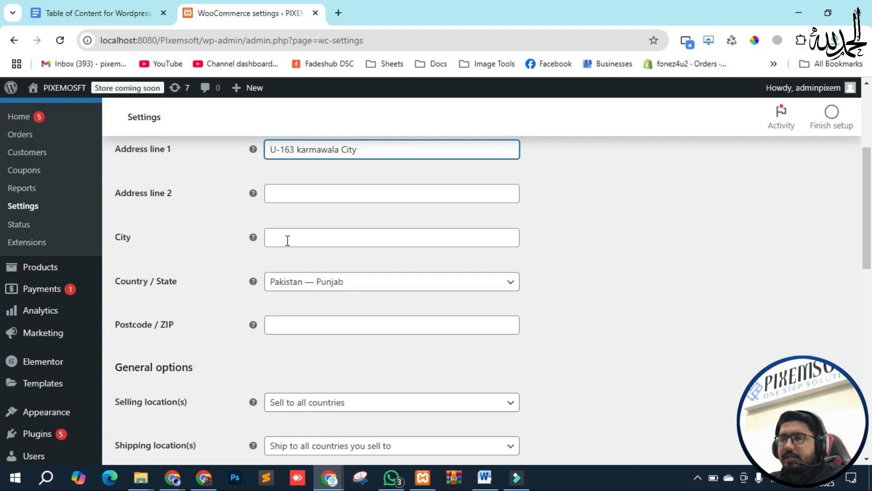
Step: Set City to Okara, keep Pakistan — Punjab, and enter postcode 56300
click(281, 243)
text(Okara)
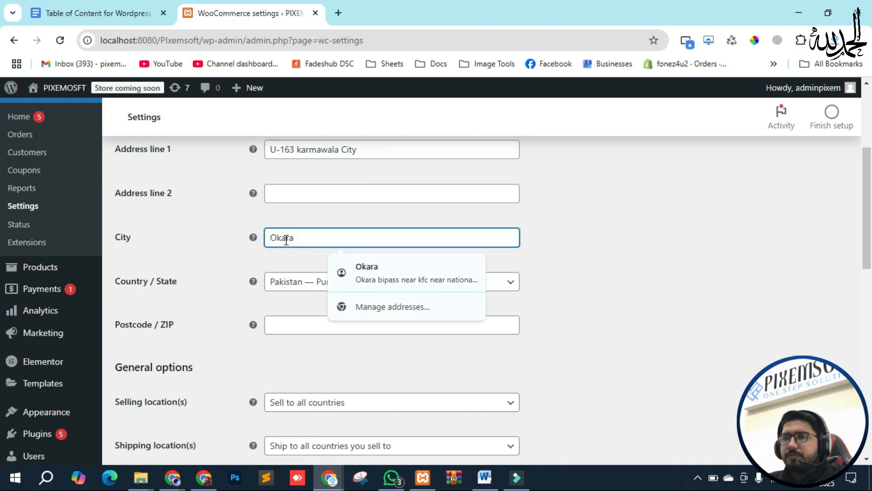
click(220, 245)
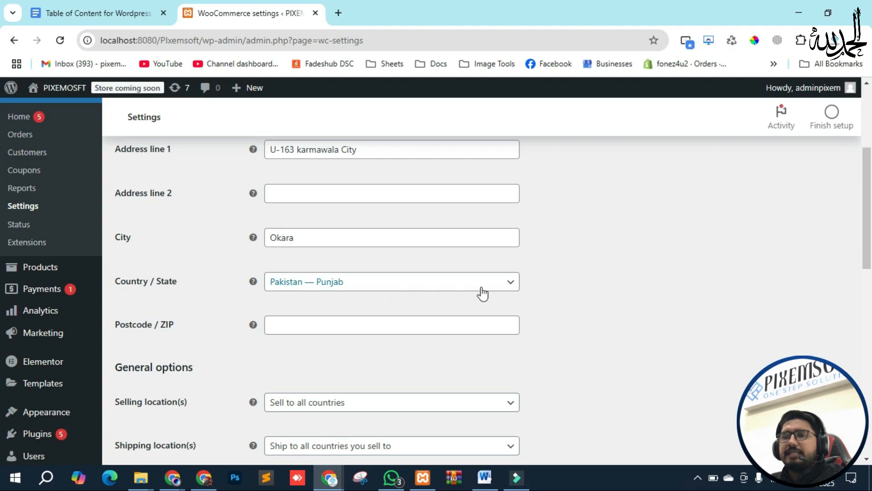
click(500, 284)
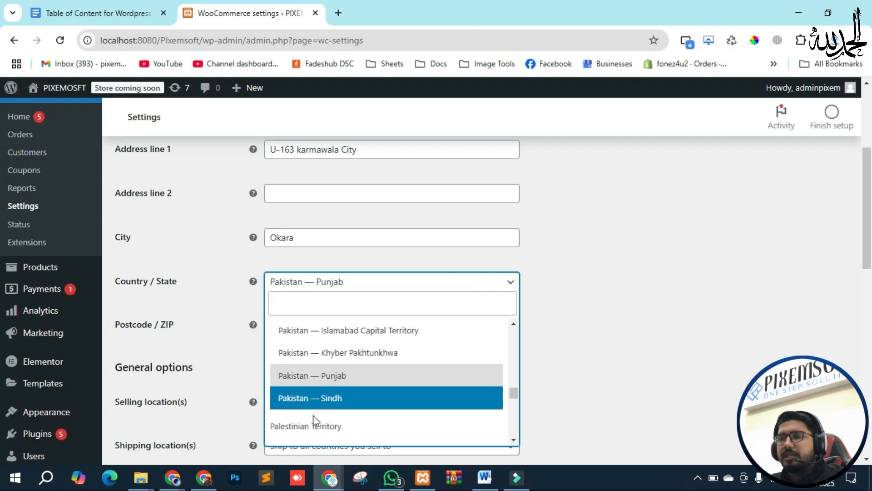
click(334, 378)
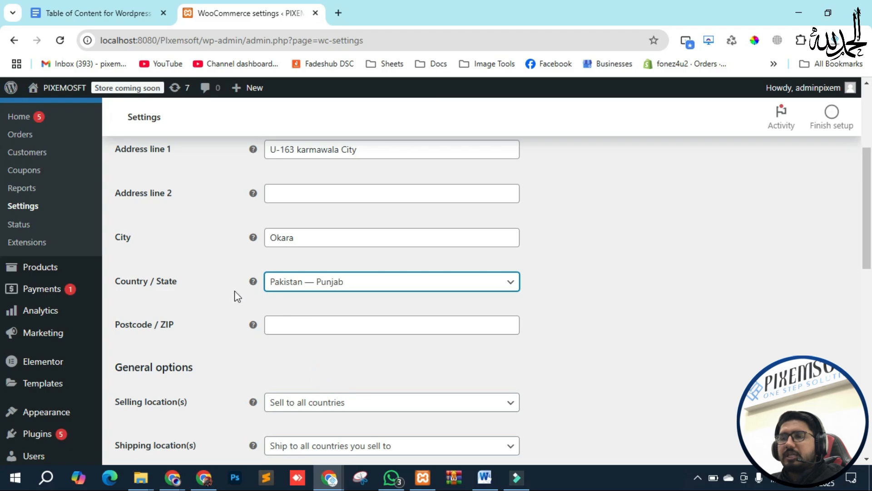
click(300, 332)
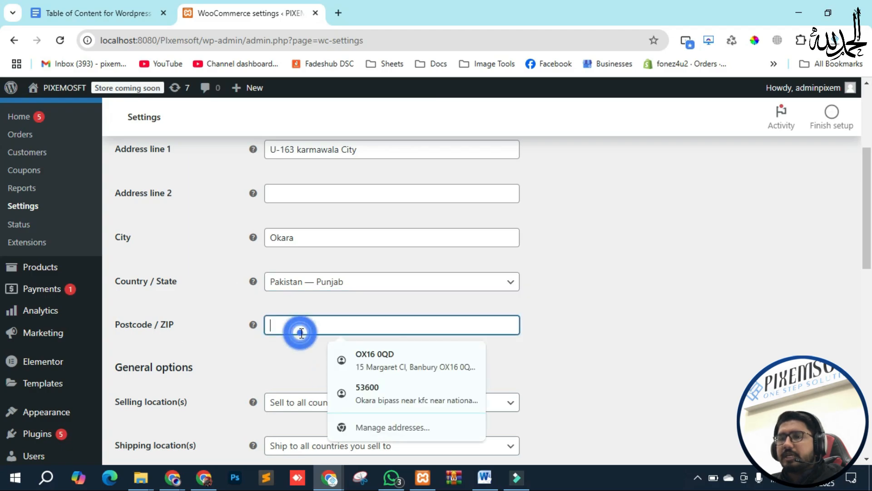
text(56300)
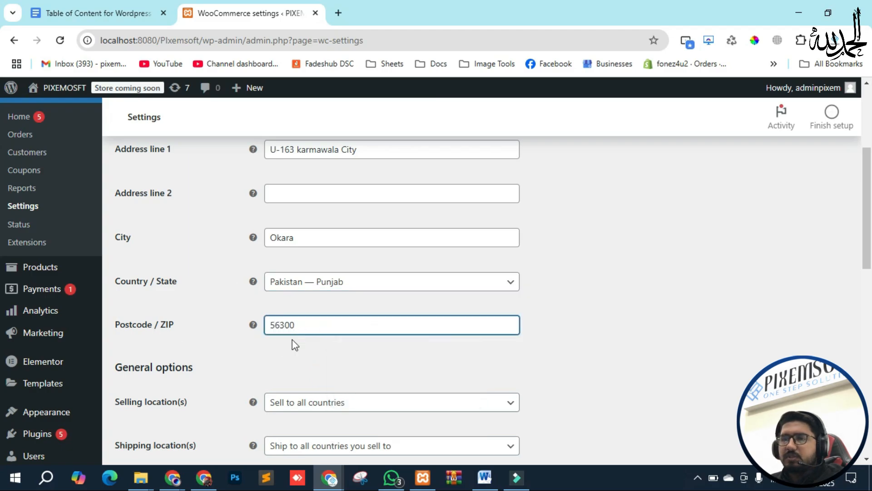
scroll(226, 288, down, 4)
scroll(234, 263, up, 5)
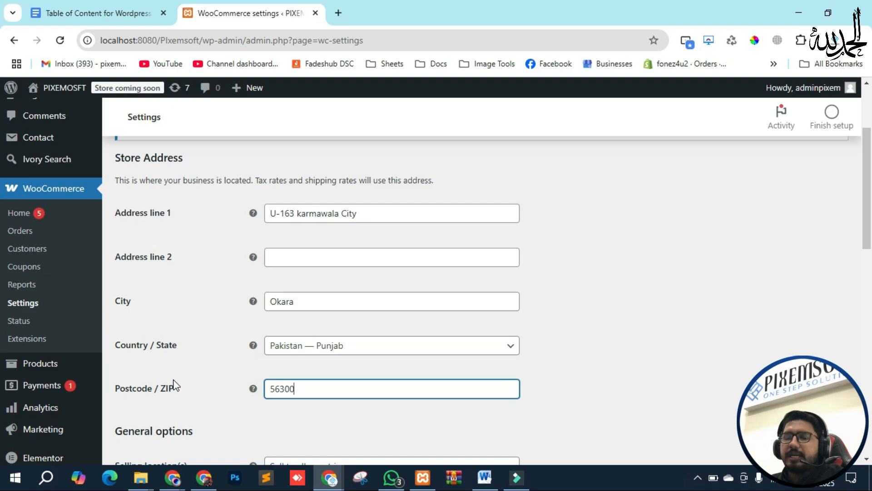
scroll(194, 242, down, 5)
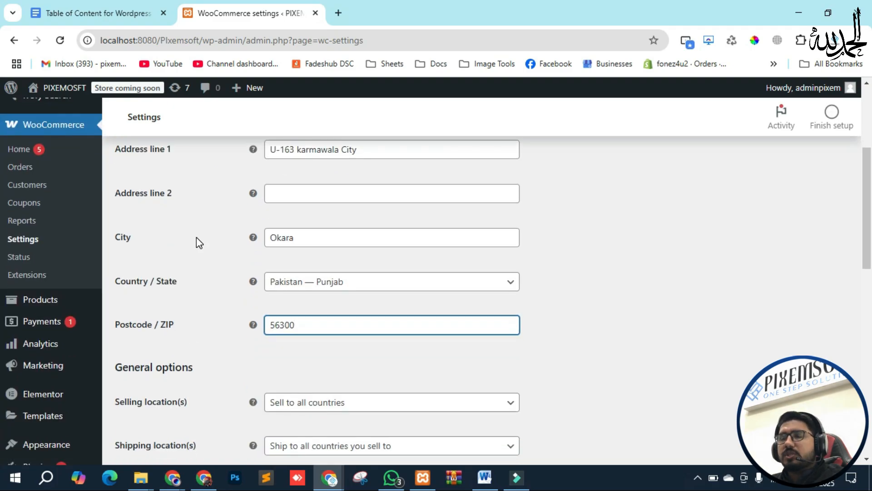
scroll(220, 331, down, 1)
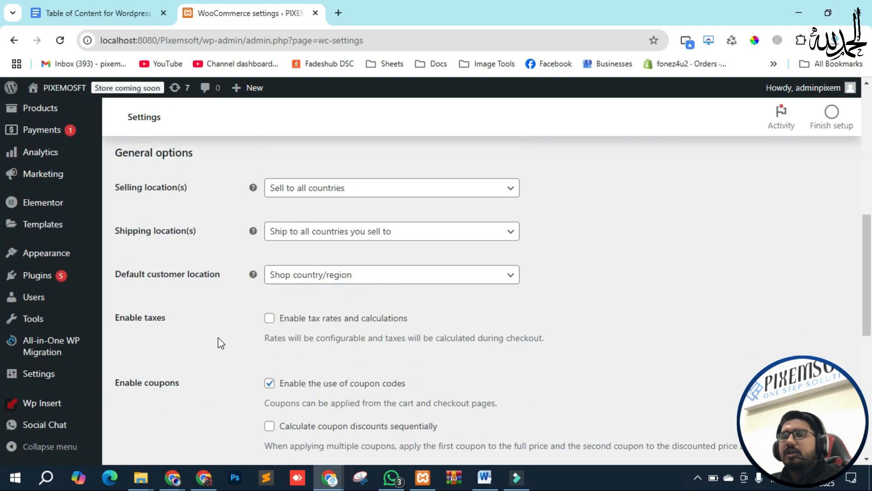
scroll(222, 312, up, 1)
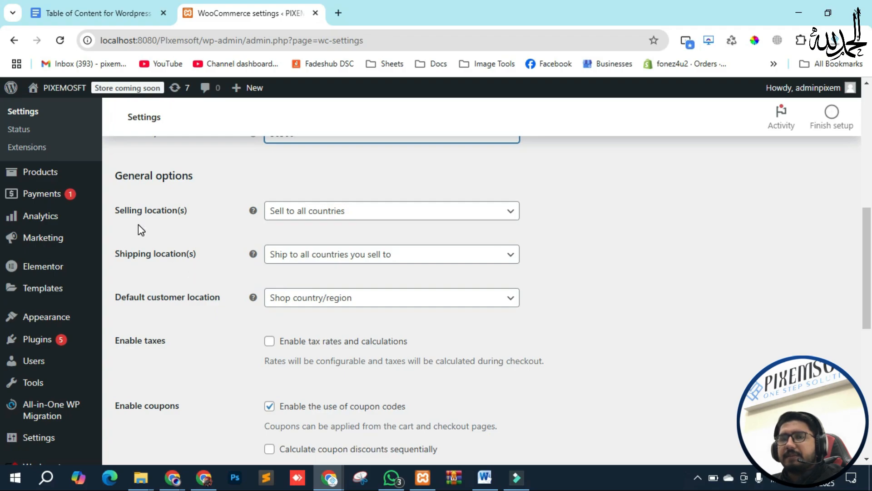
click(484, 213)
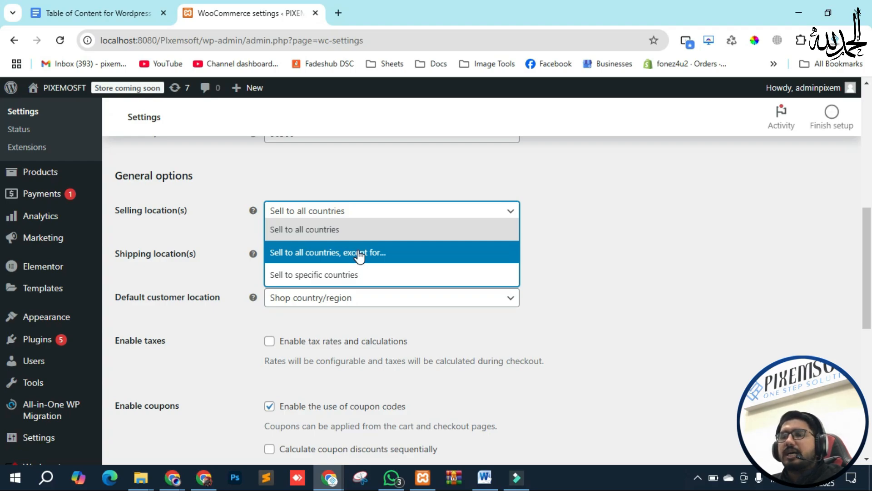
click(359, 253)
click(328, 256)
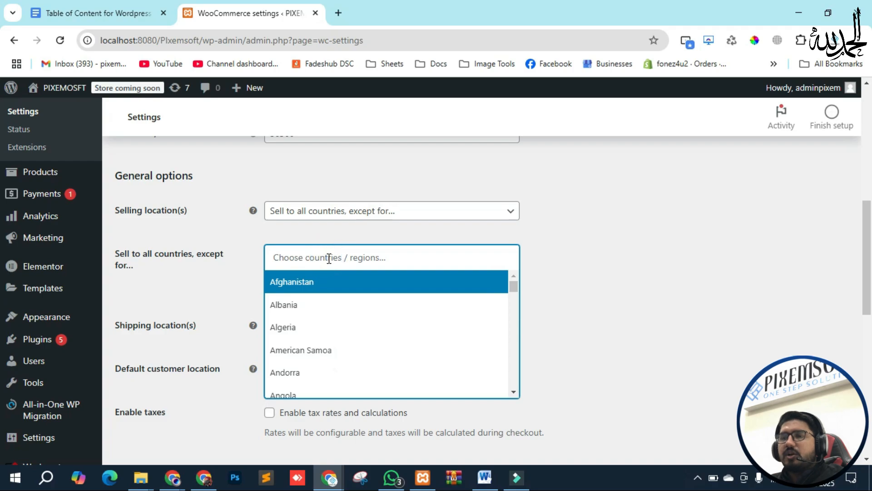
text(india)
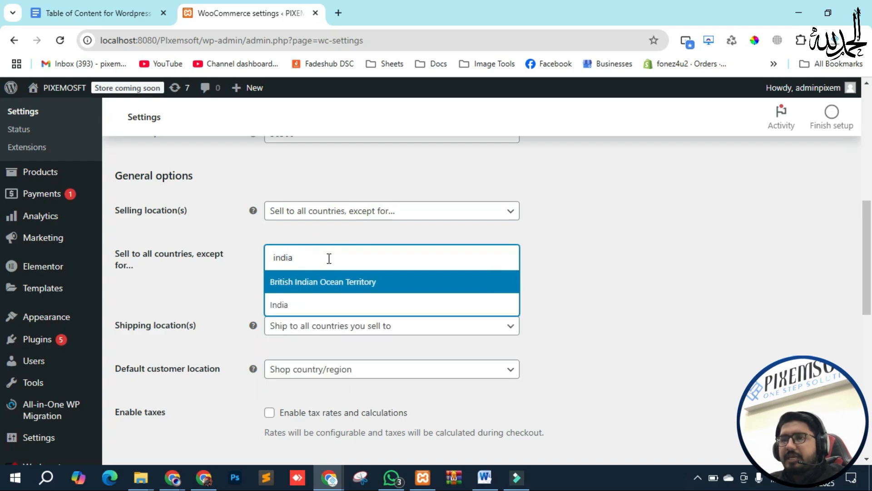
click(330, 302)
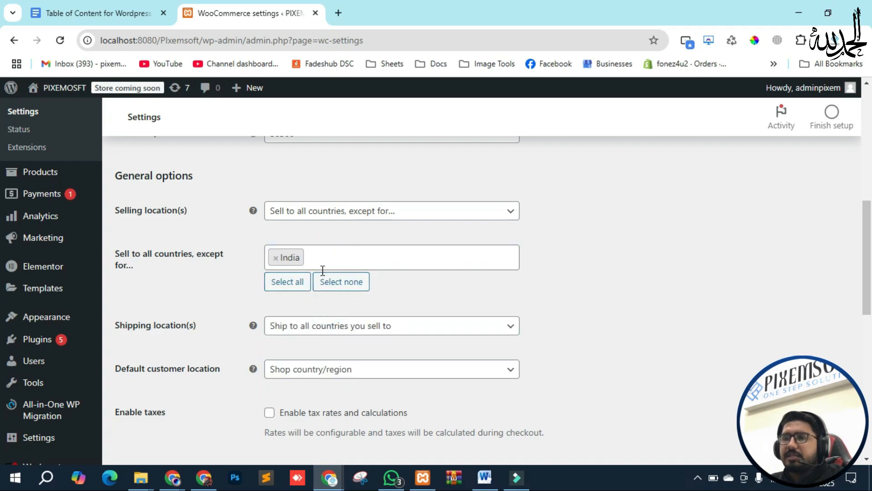
text(afaga)
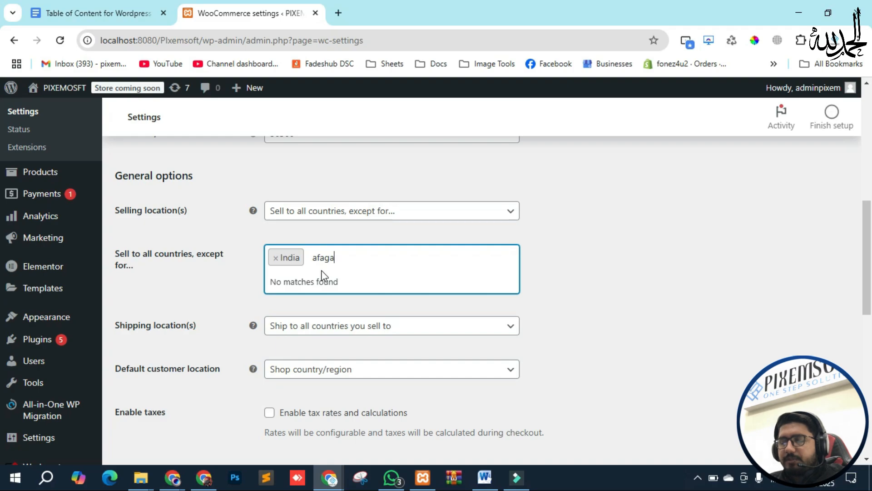
key(BackSpace)
key(BackSpace)
key(BackSpace)
text(gabis)
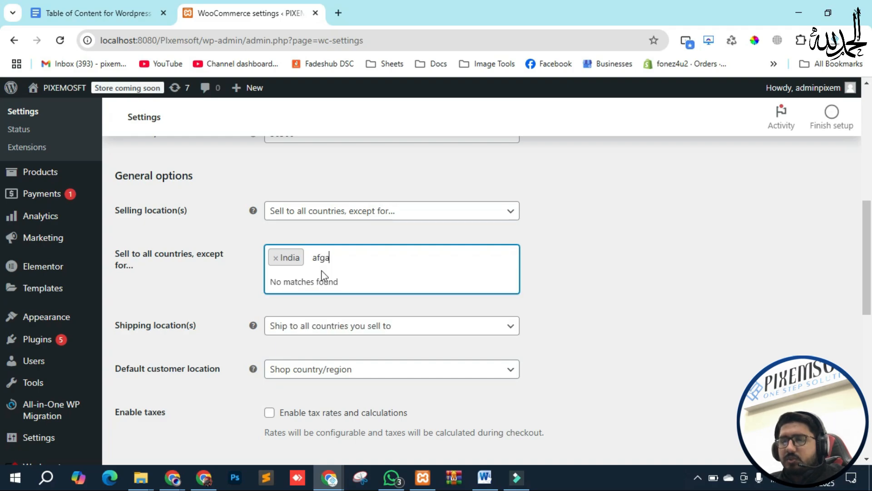
key(BackSpace)
key(BackSpace)
key(BackSpace)
key(BackSpace)
key(BackSpace)
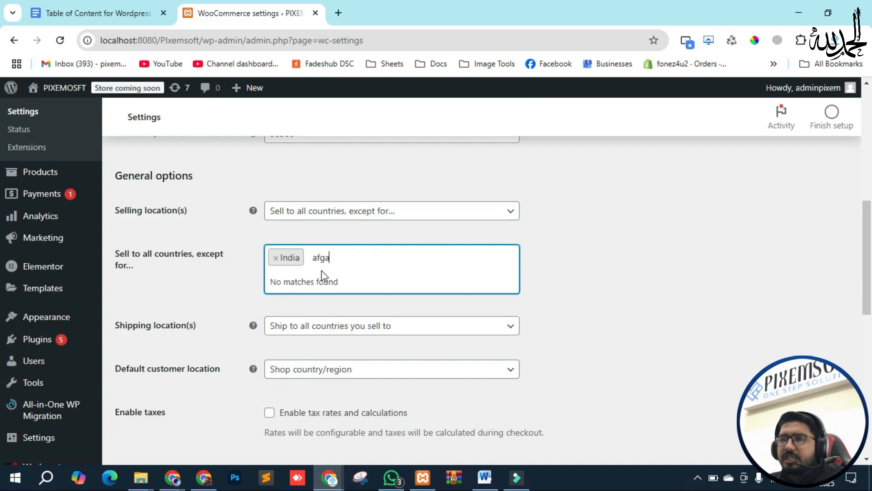
text(a)
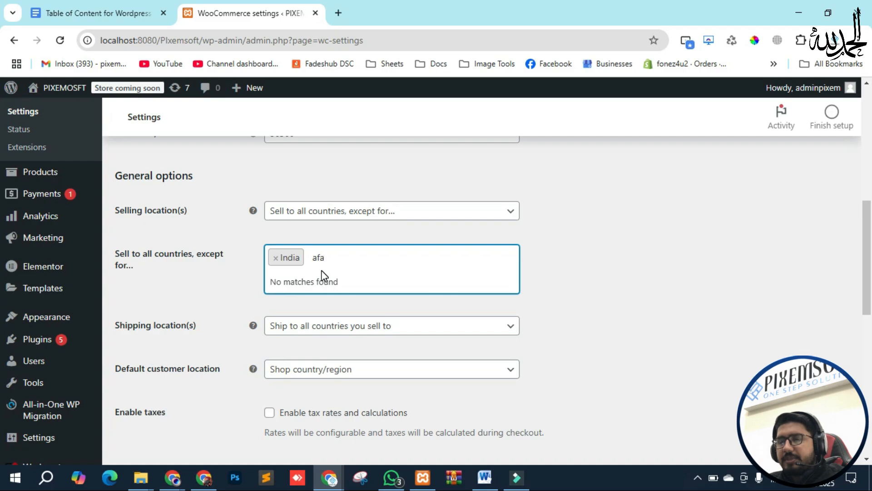
key(BackSpace)
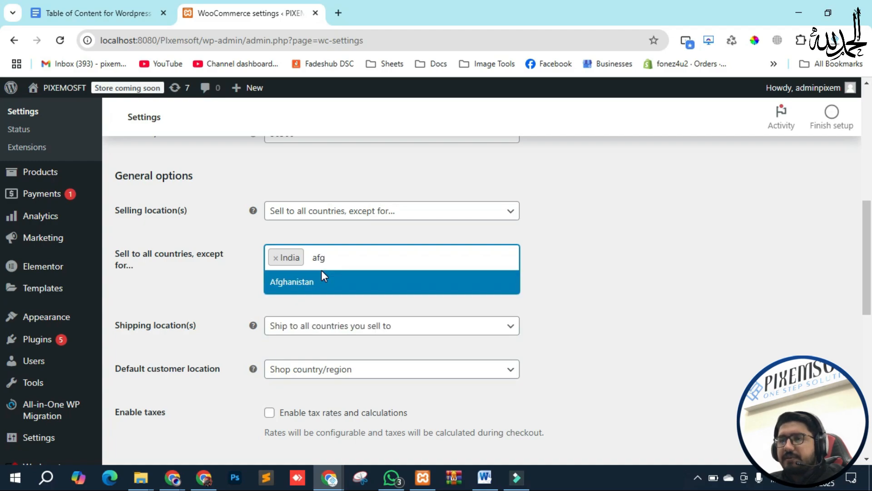
click(320, 288)
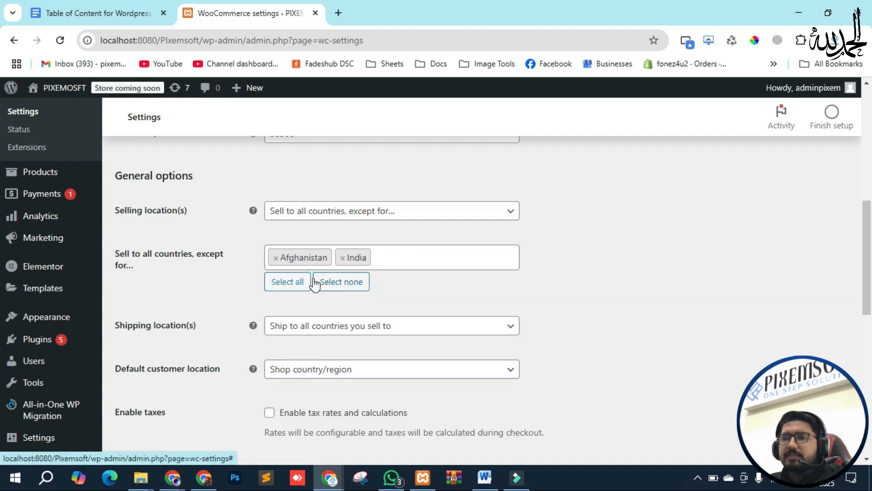
click(274, 258)
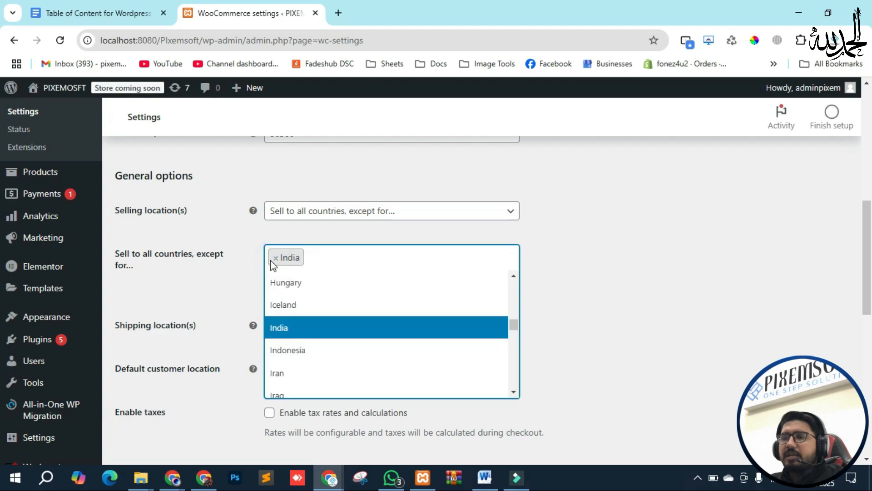
click(271, 260)
click(328, 214)
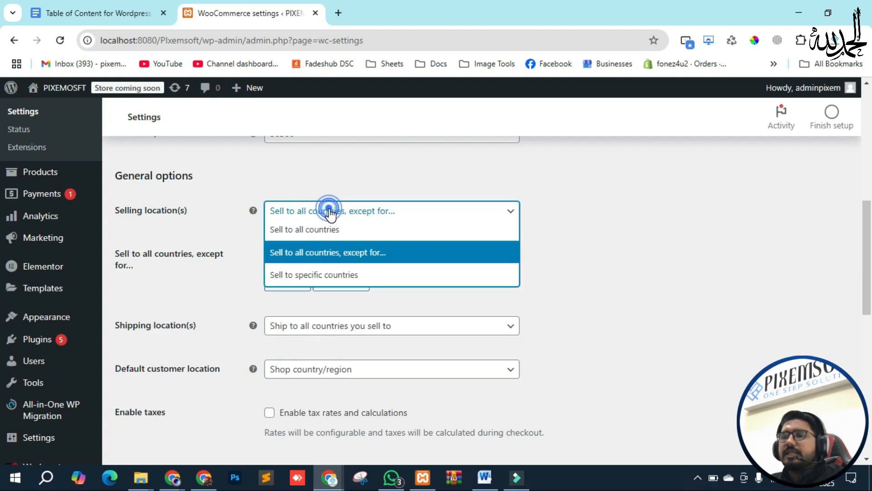
click(313, 230)
click(312, 216)
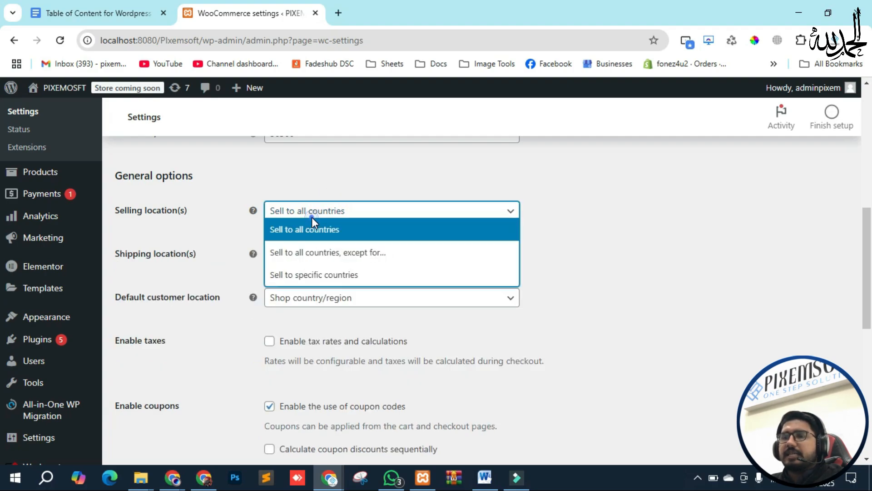
Step: Set Selling location(s) to 'Sell to specific countries' with Pakistan as the only country
click(311, 275)
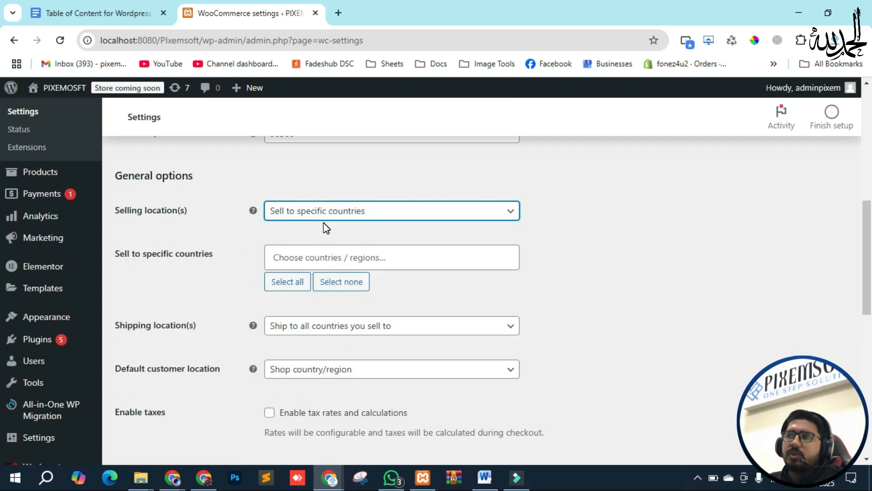
click(300, 257)
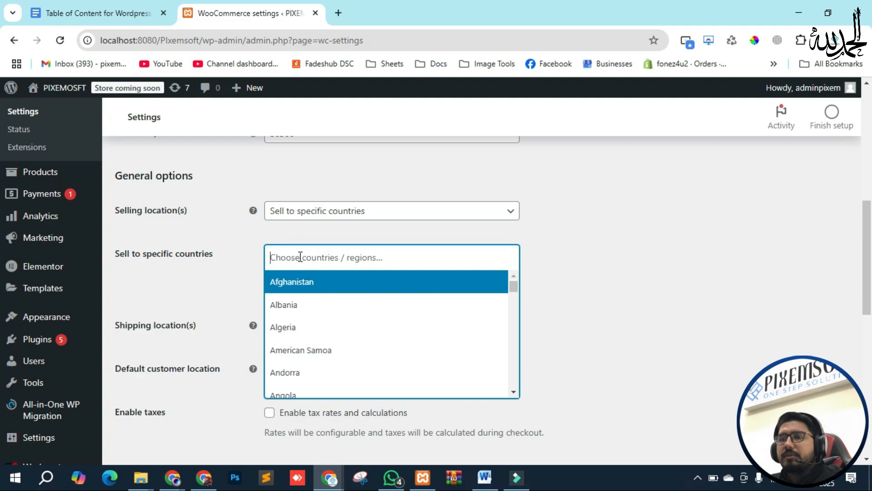
text(Pakist)
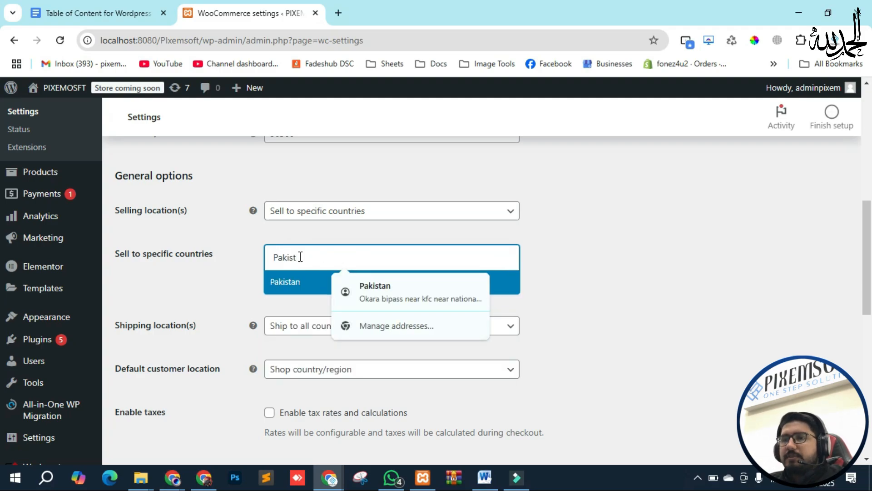
click(293, 286)
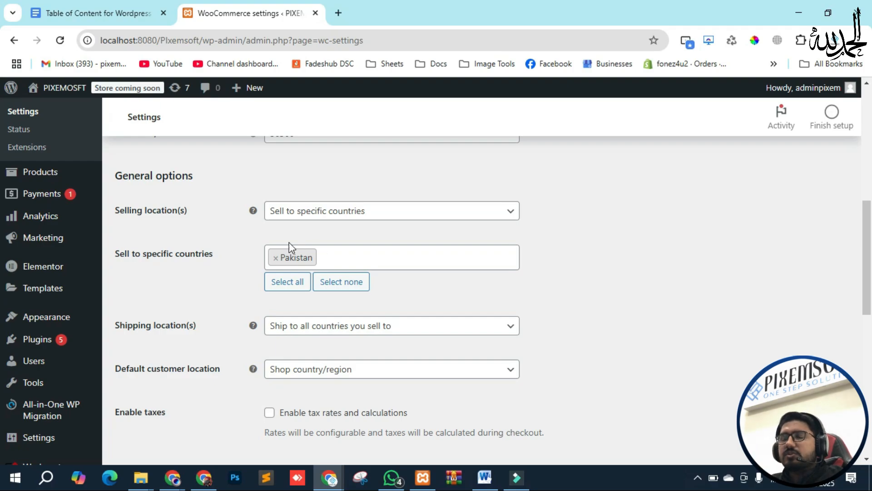
scroll(273, 250, down, 3)
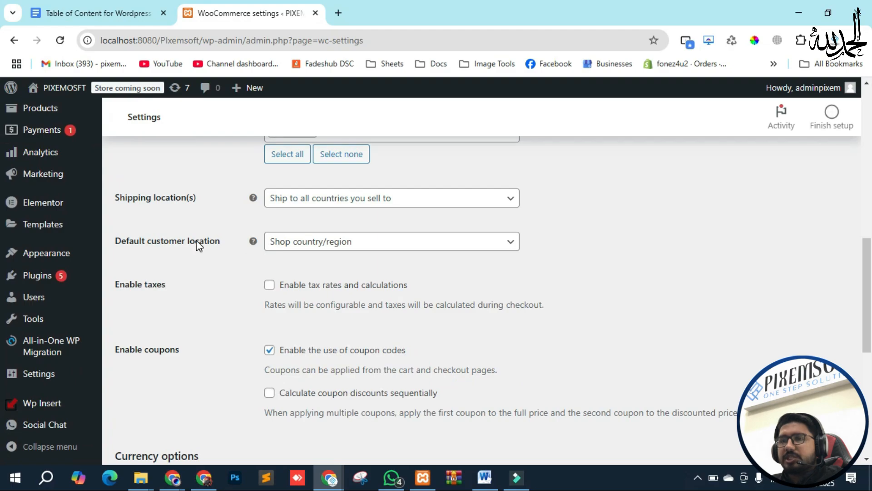
scroll(199, 245, up, 2)
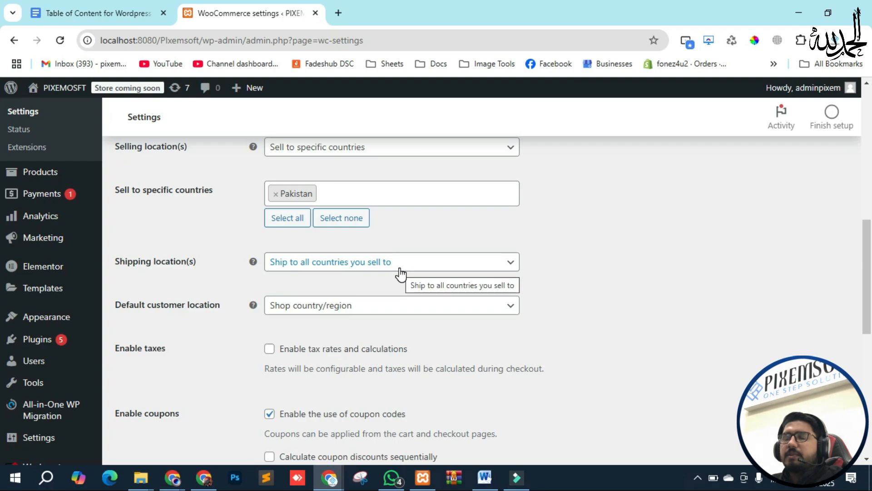
click(297, 263)
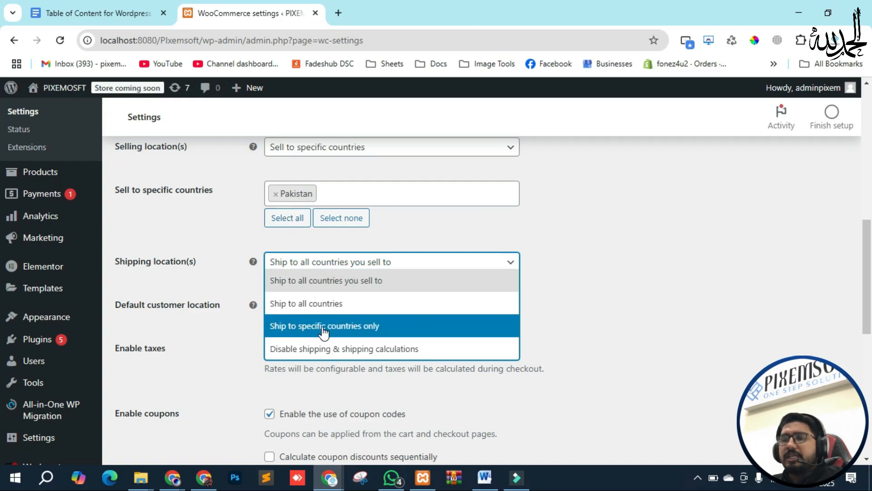
Step: Remove the Pakistan tag and switch Selling location(s) to 'Sell to all countries, except for…'
click(232, 252)
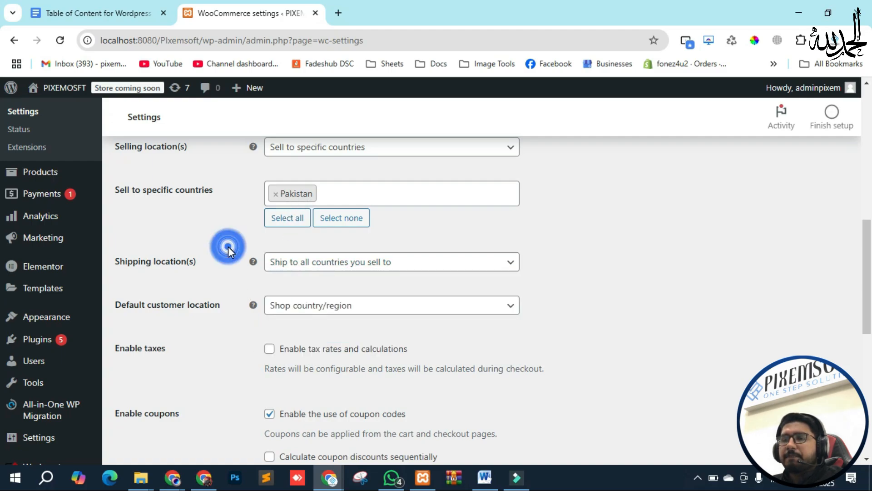
scroll(250, 240, up, 3)
click(273, 322)
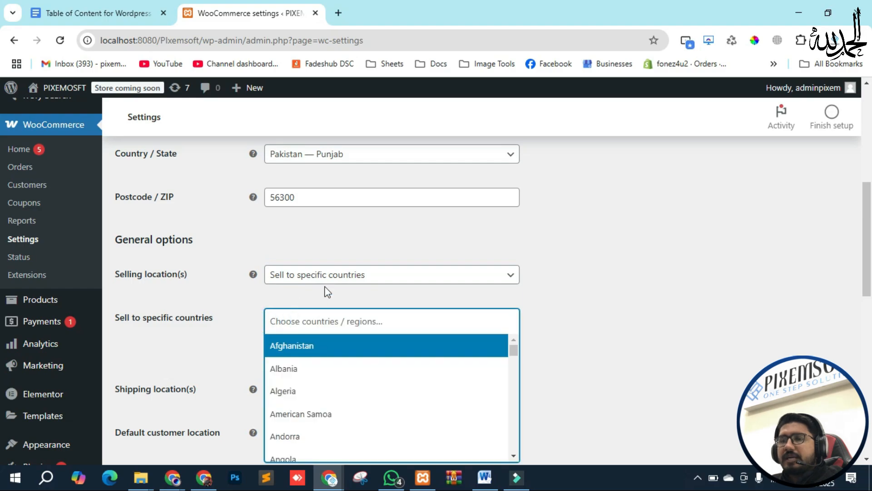
click(335, 275)
click(313, 298)
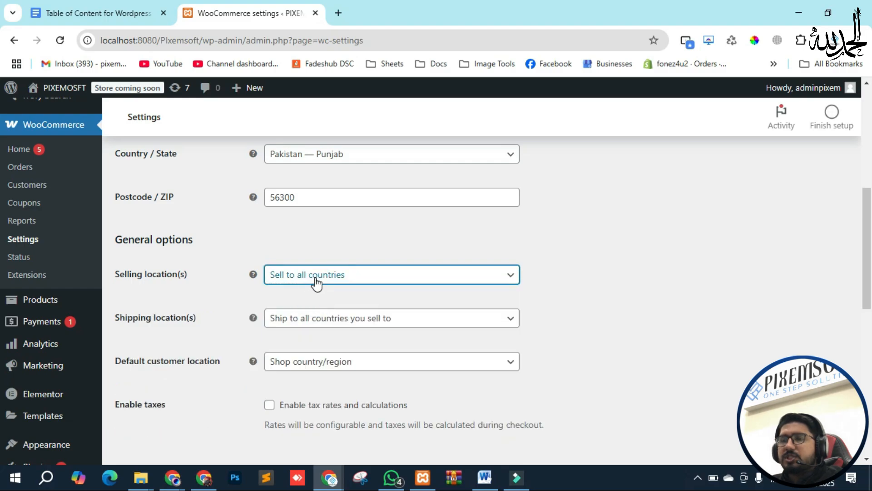
click(317, 281)
click(313, 315)
Step: Add India and Afghanistan to the excluded countries list
click(296, 318)
click(296, 316)
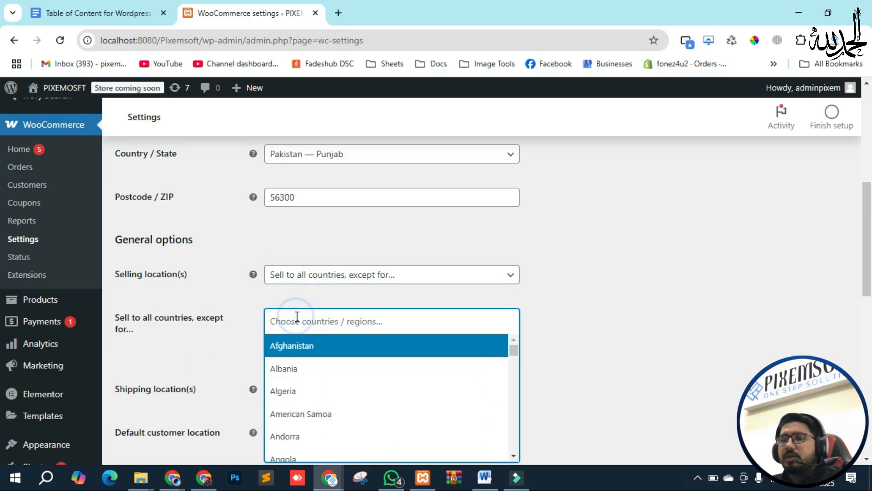
text(india)
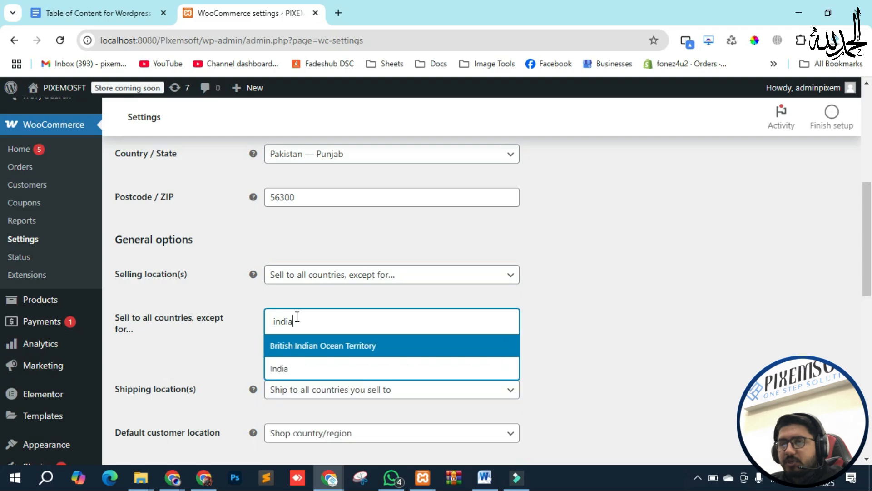
click(293, 368)
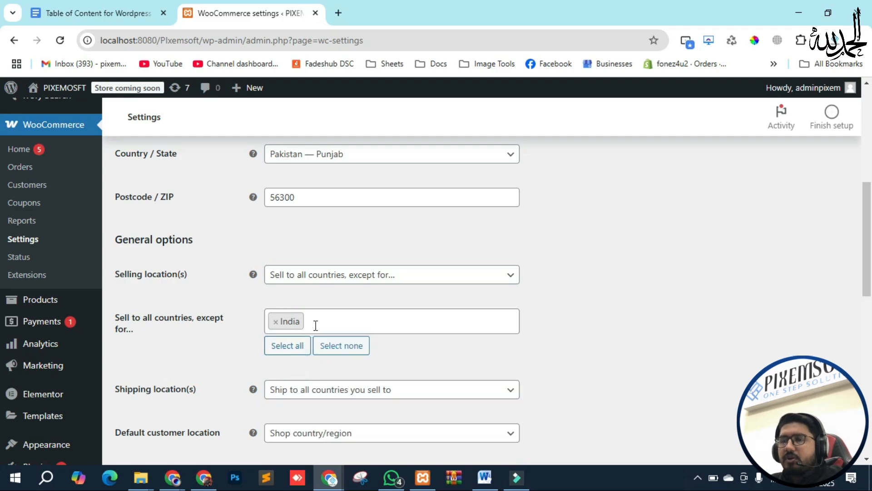
click(315, 325)
text(afg)
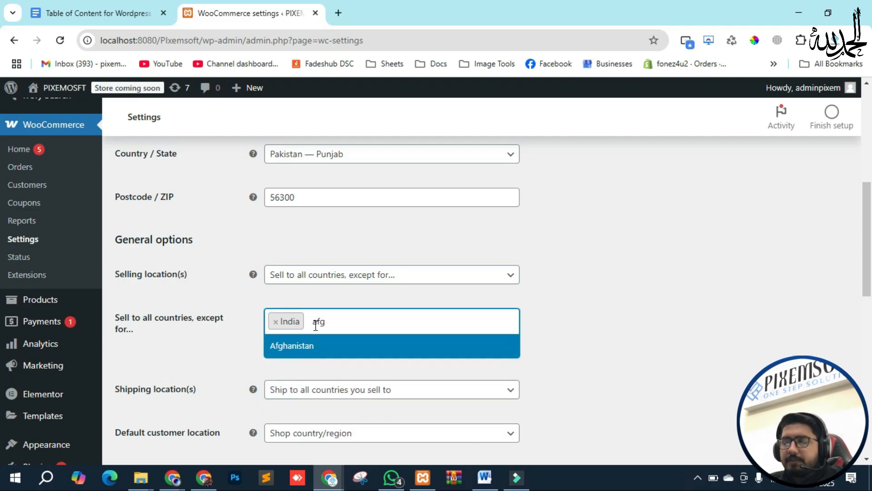
click(319, 354)
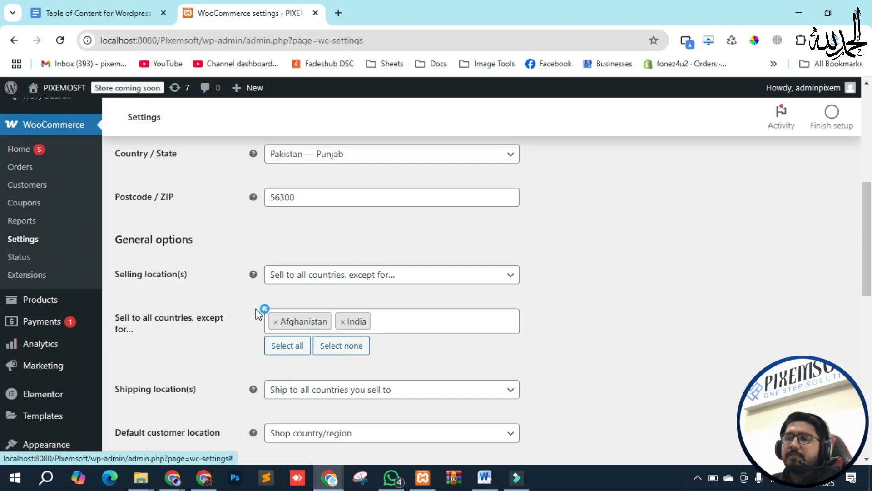
scroll(259, 312, down, 1)
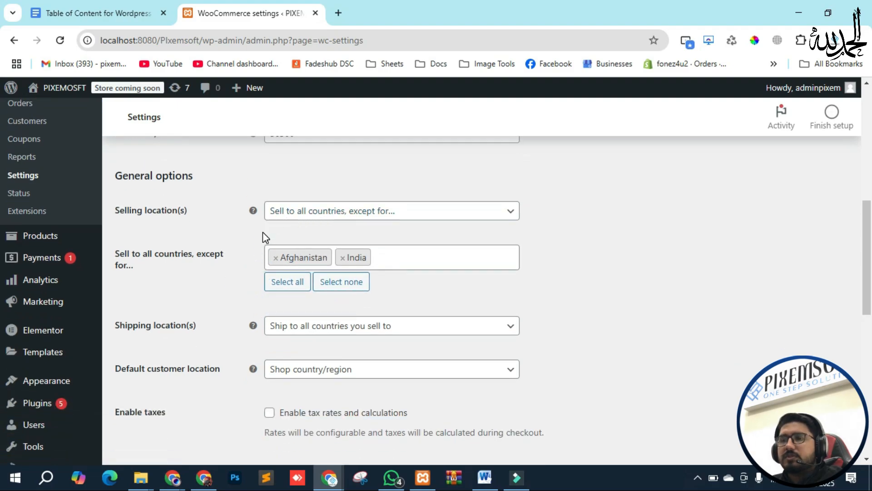
scroll(264, 234, down, 1)
click(285, 263)
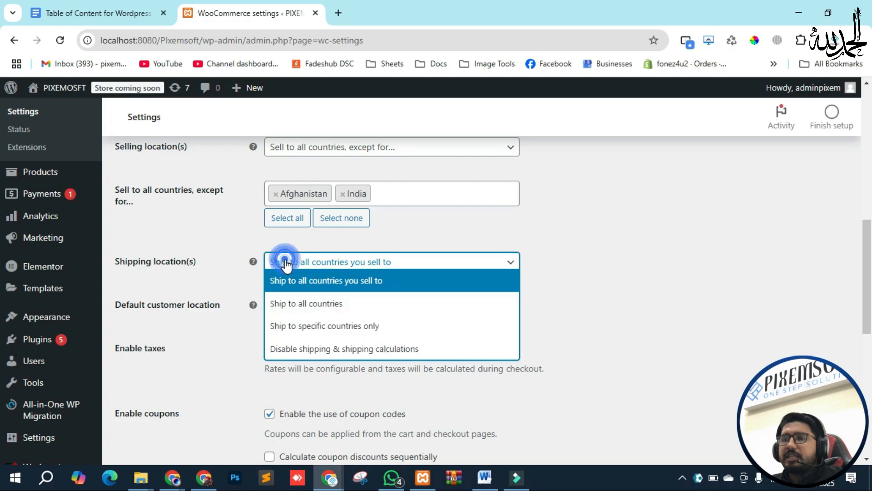
click(295, 328)
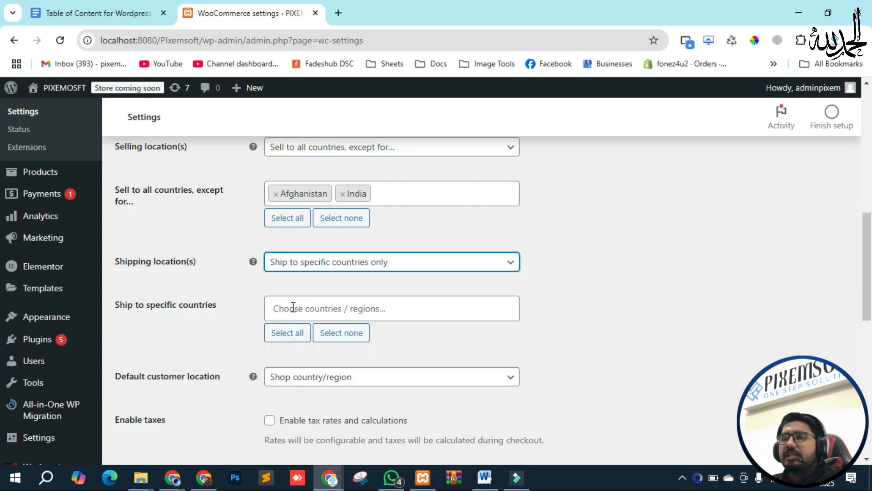
click(311, 310)
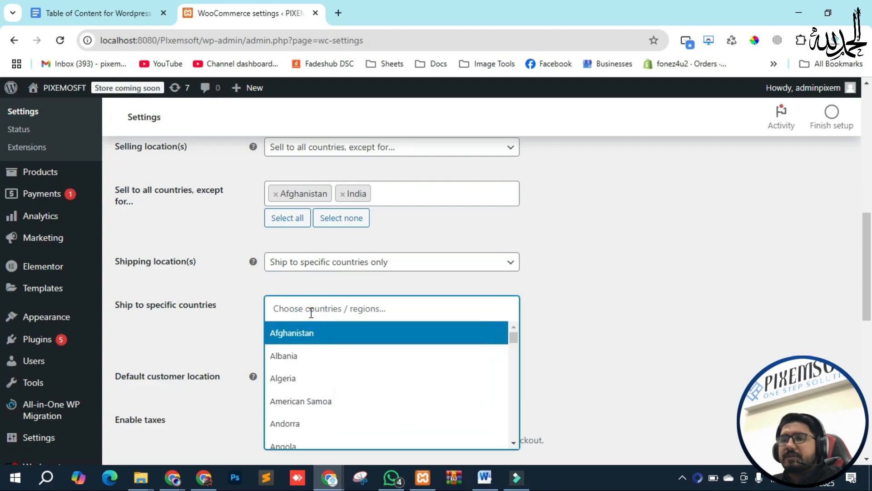
text(pakistan)
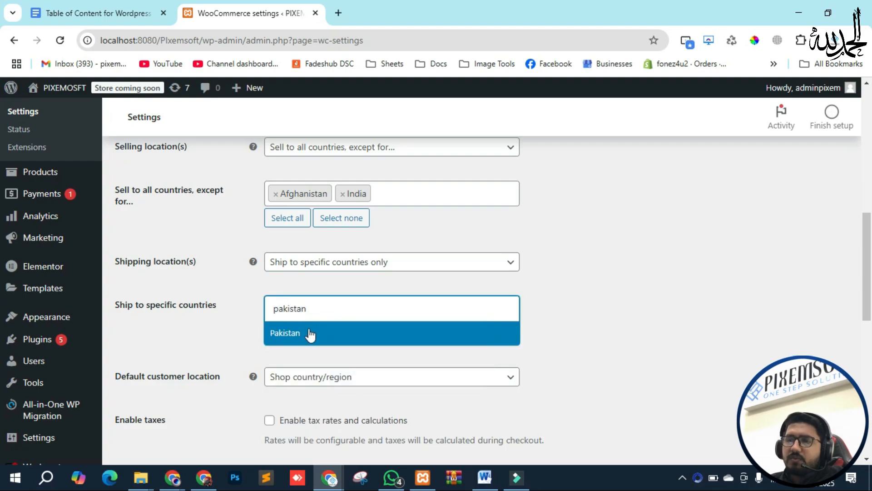
click(308, 333)
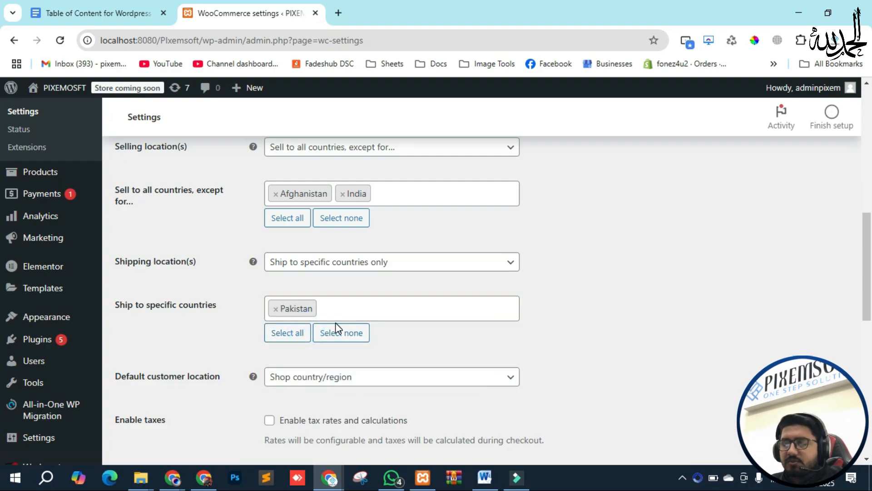
text(dubai)
key(BackSpace)
key(BackSpace)
key(BackSpace)
key(BackSpace)
key(BackSpace)
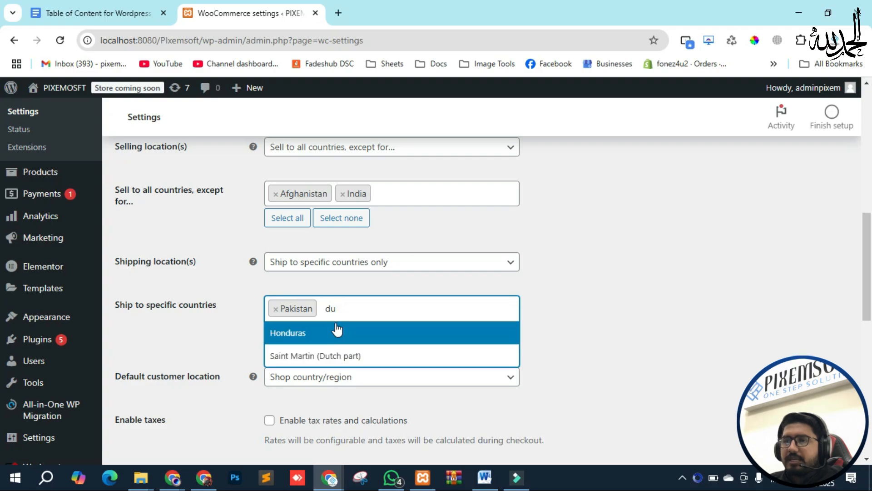
text(ua)
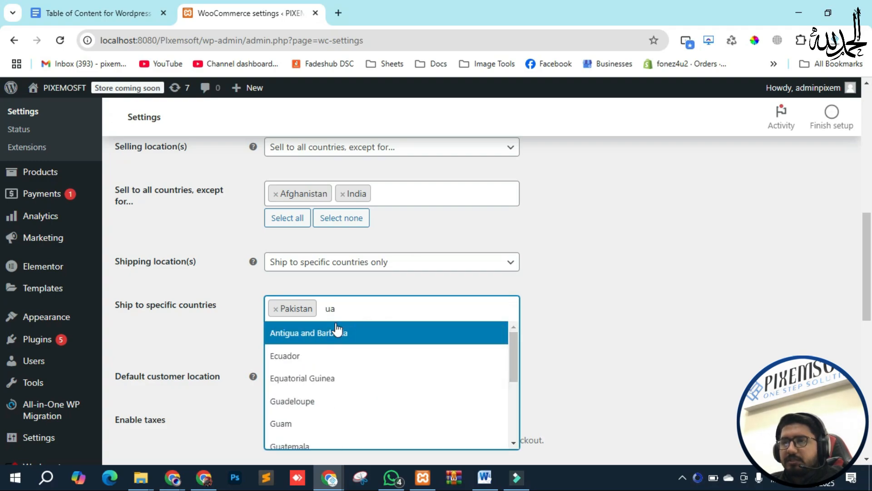
key(BackSpace)
text(ni)
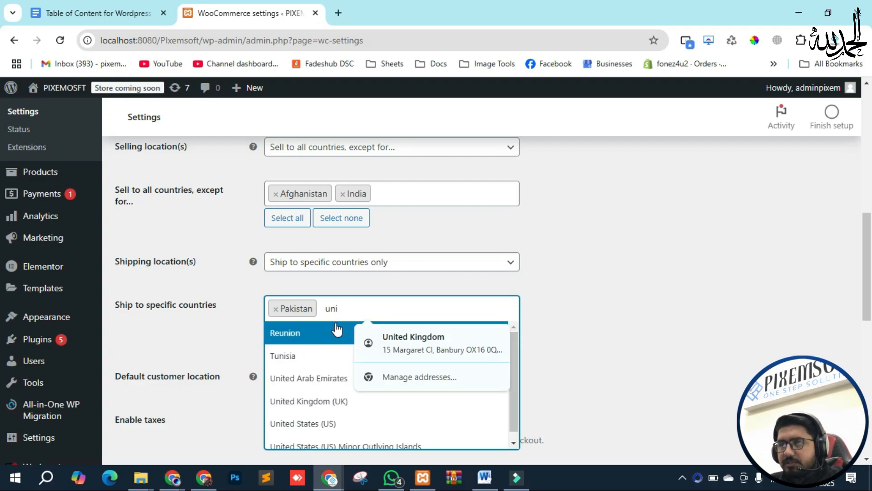
click(309, 373)
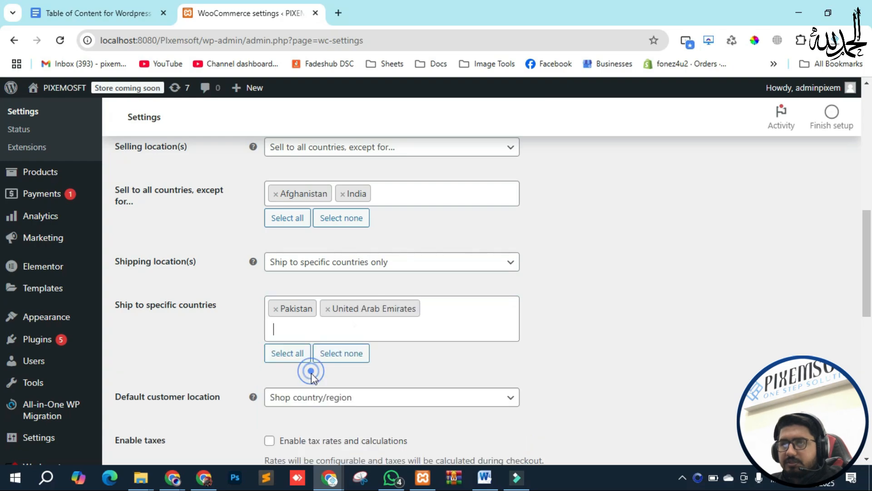
click(291, 328)
text(amer)
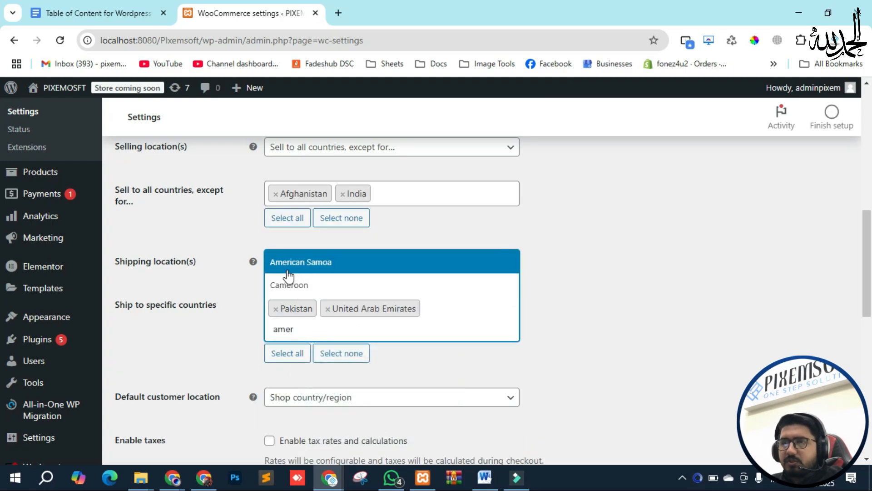
click(284, 262)
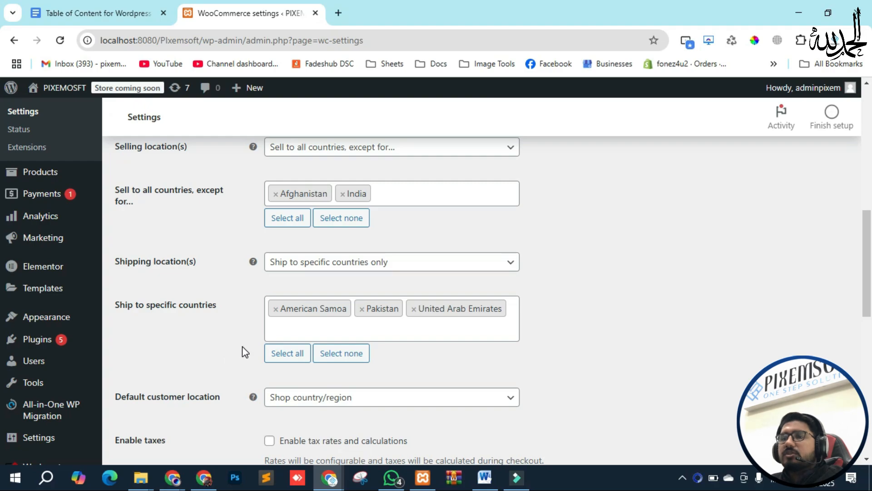
click(276, 309)
click(276, 309)
click(276, 309)
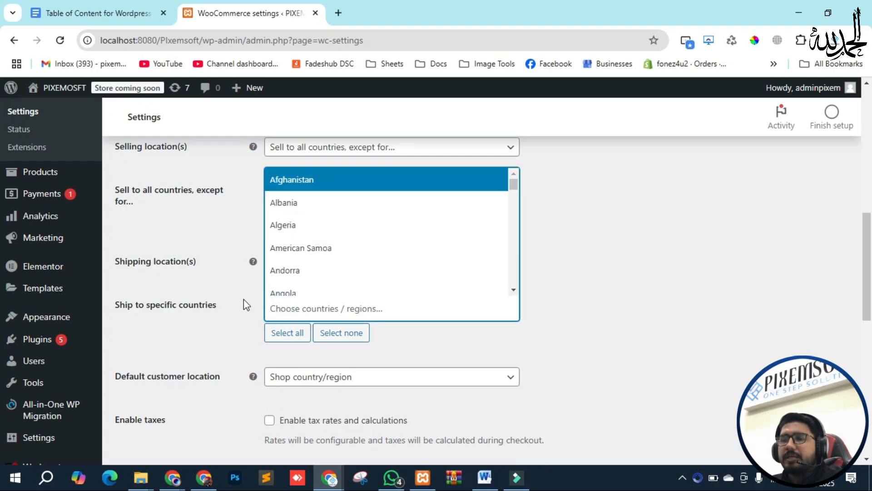
Step: Remove India and Afghanistan, then sell to specific countries with Pakistan only
click(242, 295)
scroll(253, 261, up, 3)
scroll(307, 284, up, 3)
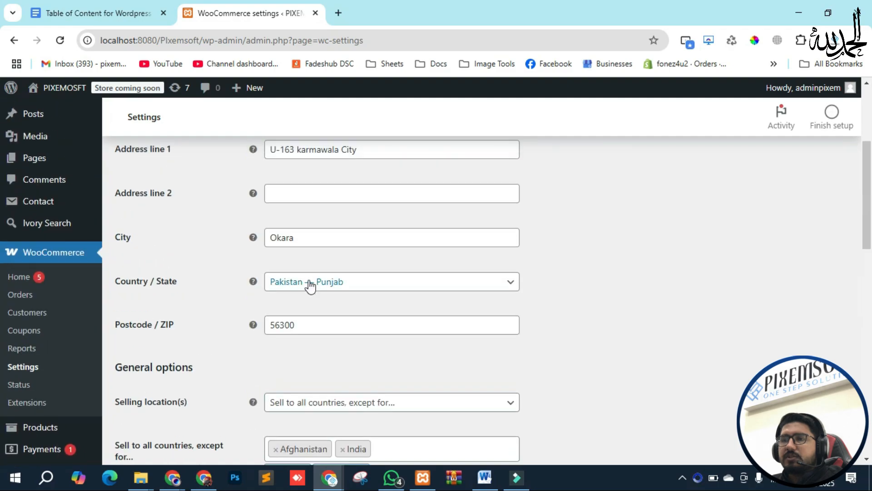
scroll(320, 257, down, 4)
click(343, 257)
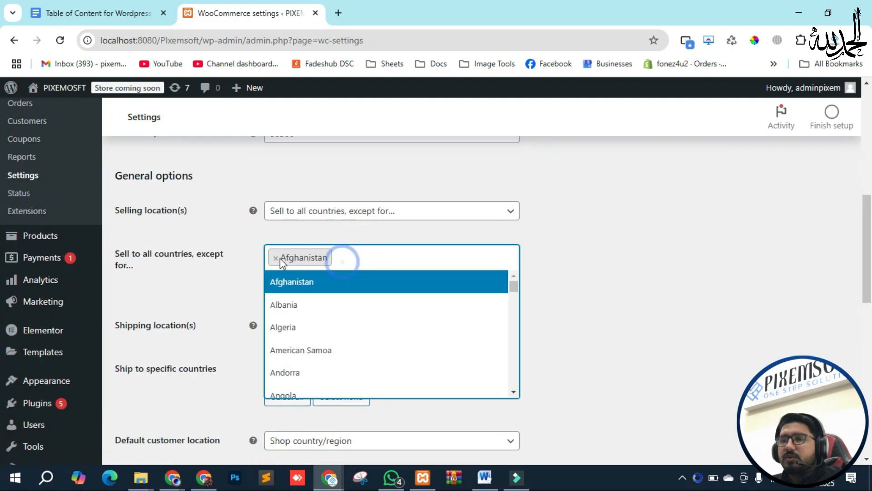
click(276, 257)
click(323, 210)
click(307, 274)
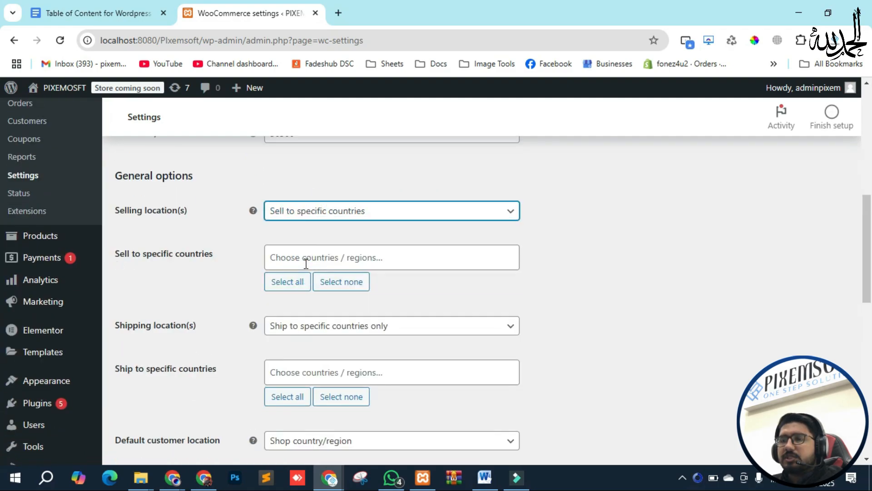
click(305, 257)
text(pakistan)
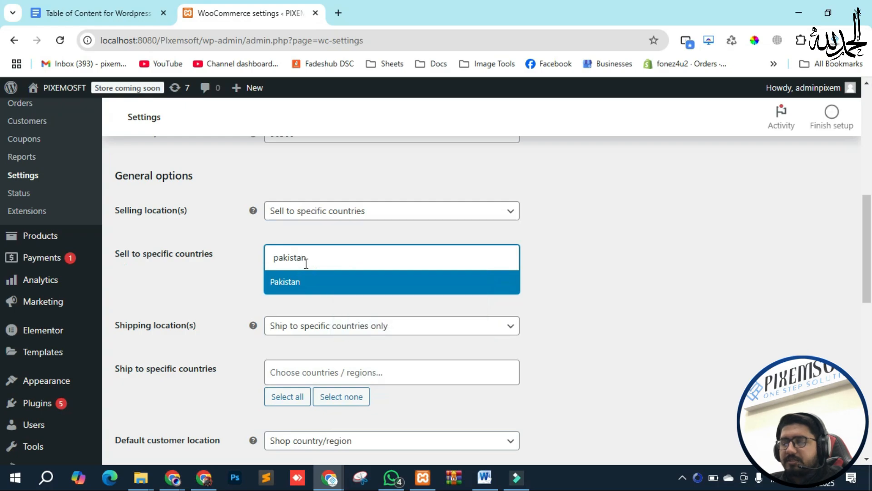
click(320, 286)
Step: Set Shipping location(s) to 'Ship to all countries you sell to'
scroll(241, 266, down, 3)
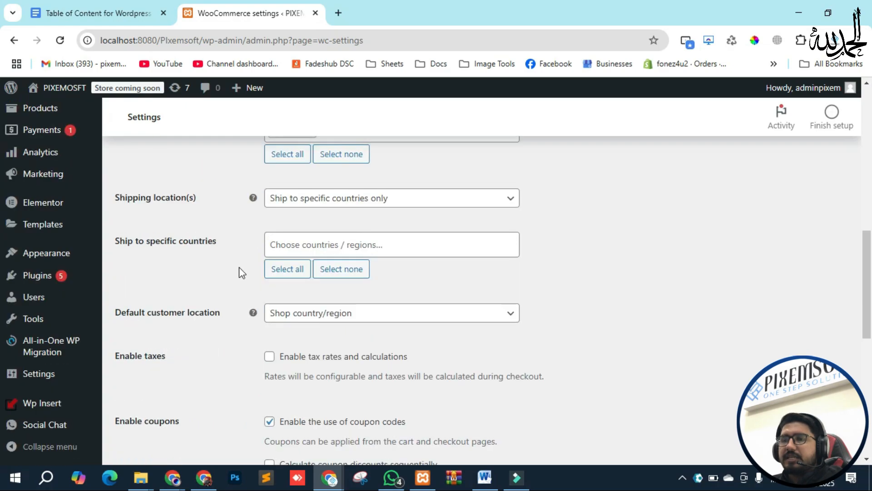
click(326, 199)
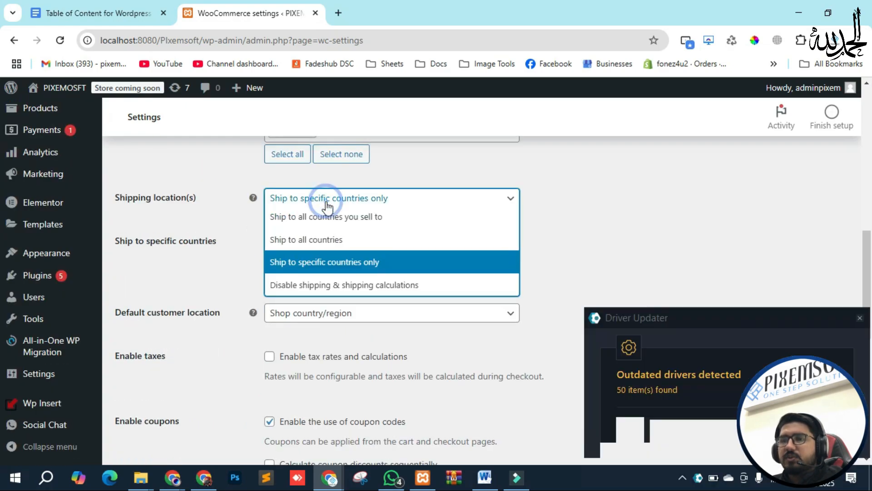
click(326, 198)
click(319, 198)
click(322, 218)
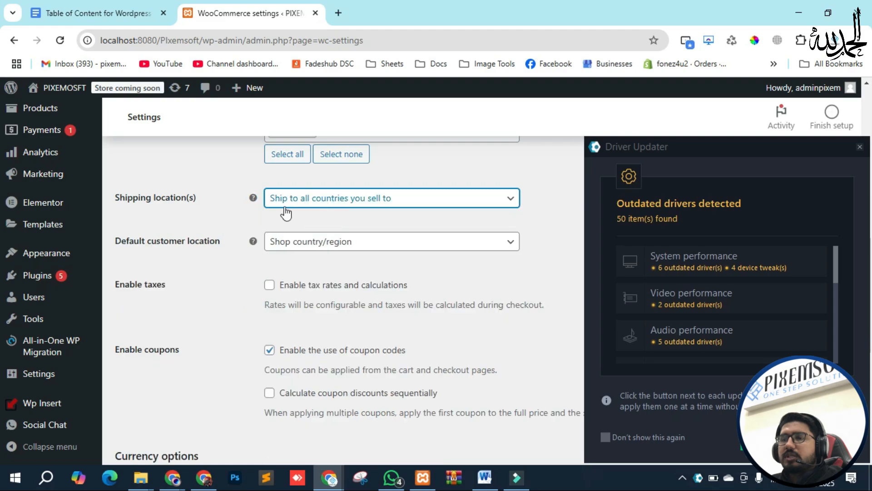
click(859, 149)
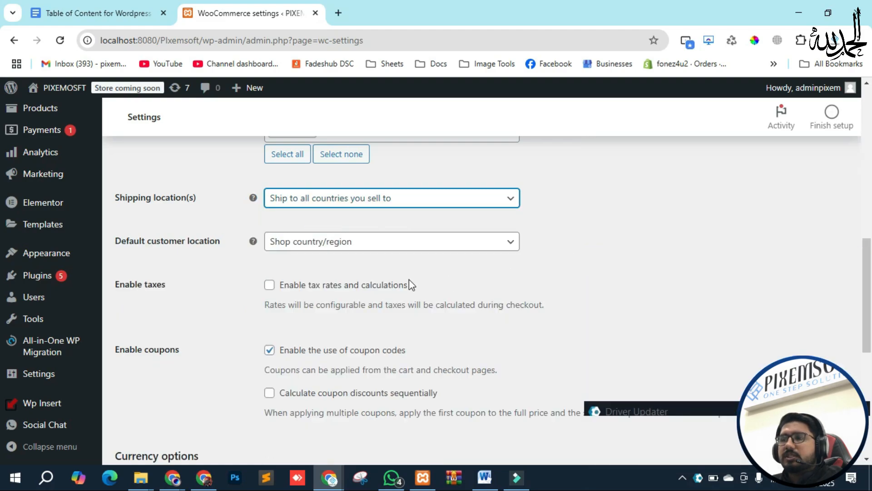
scroll(245, 295, up, 3)
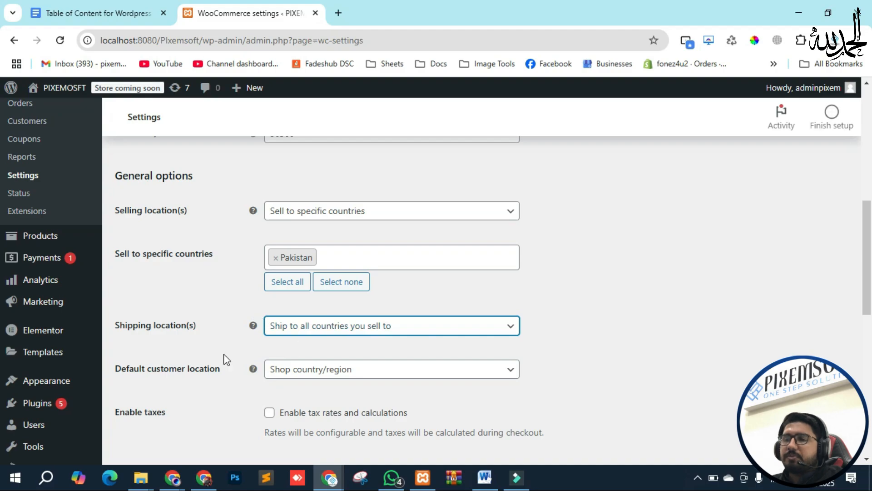
scroll(204, 345, down, 3)
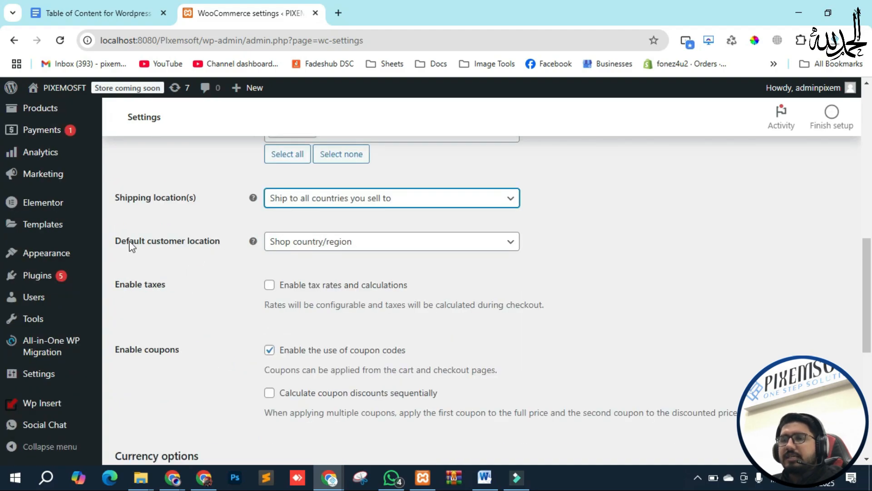
click(336, 241)
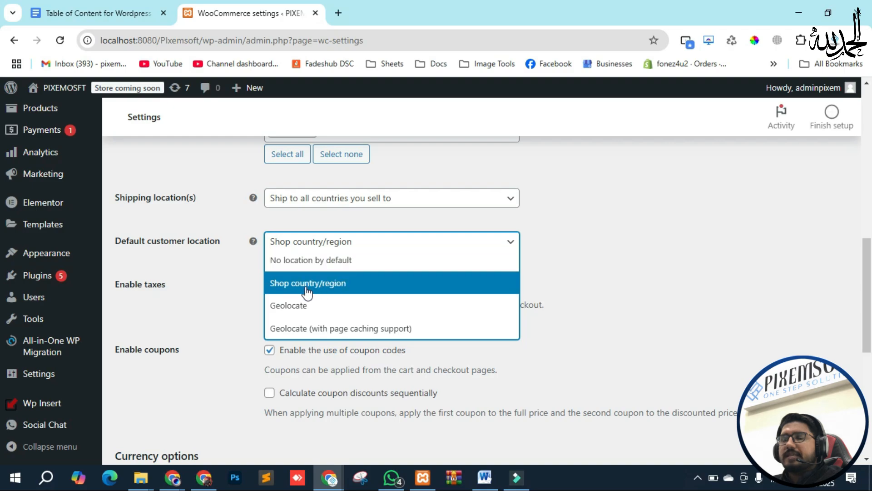
click(326, 290)
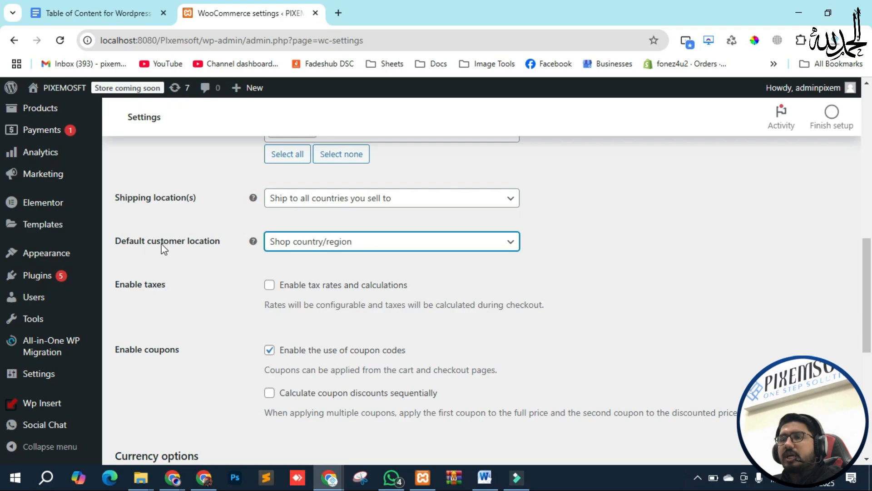
scroll(151, 308, down, 2)
scroll(196, 326, up, 15)
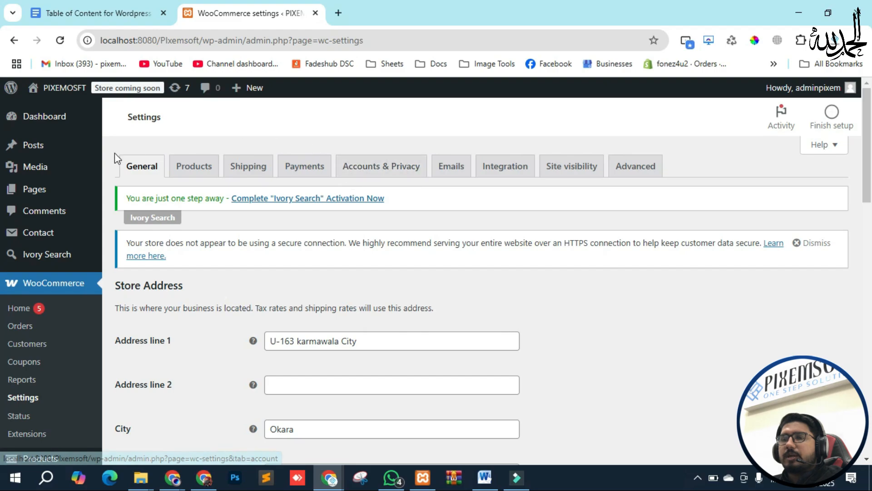
scroll(201, 281, down, 18)
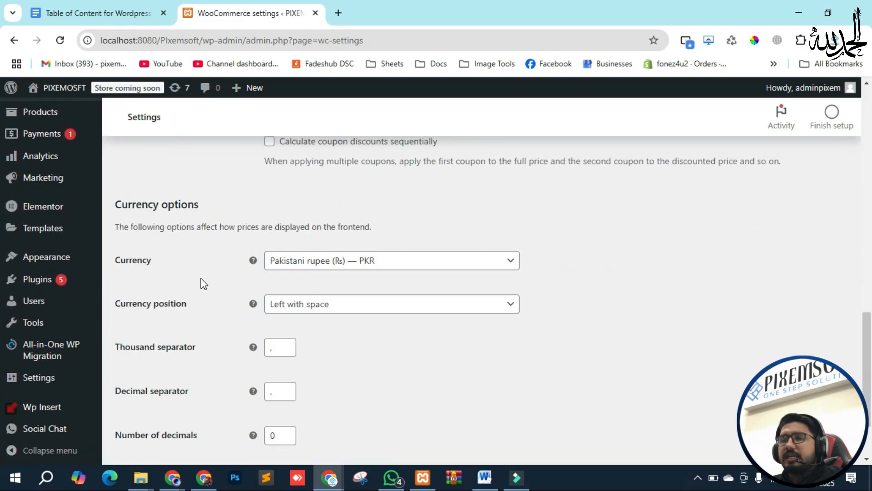
scroll(201, 278, up, 7)
scroll(200, 313, down, 4)
scroll(145, 239, up, 1)
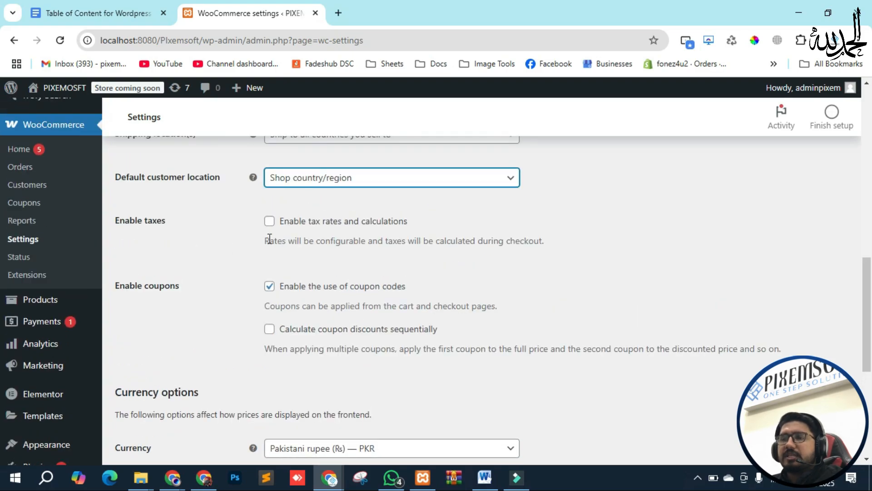
Step: Check 'Enable tax rates and calculations' and save changes on the General tab
click(270, 221)
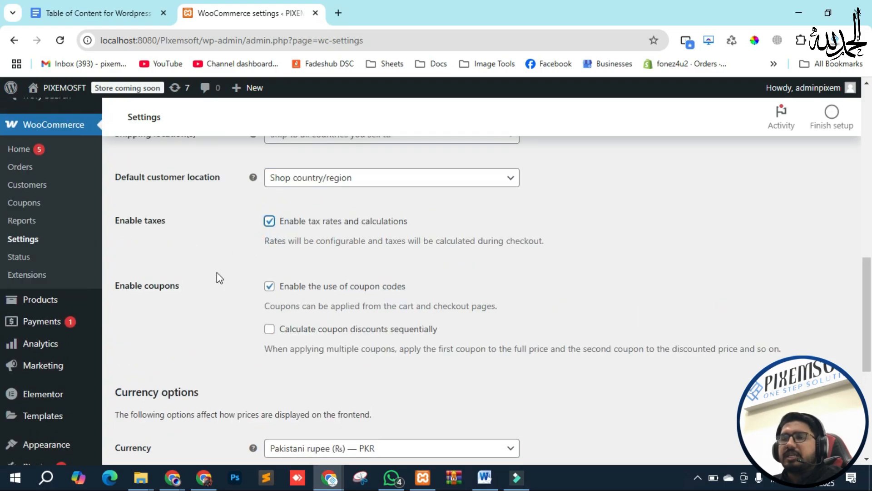
scroll(217, 272, down, 5)
click(161, 394)
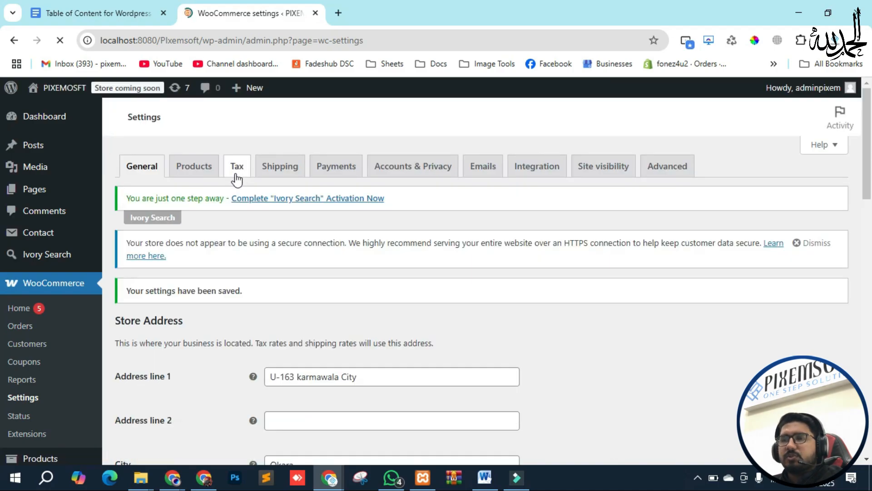
scroll(237, 190, down, 15)
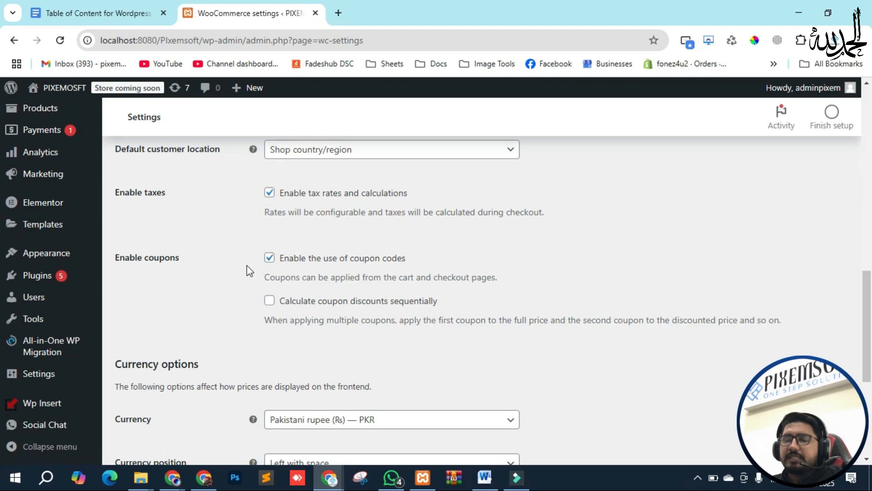
scroll(53, 293, up, 3)
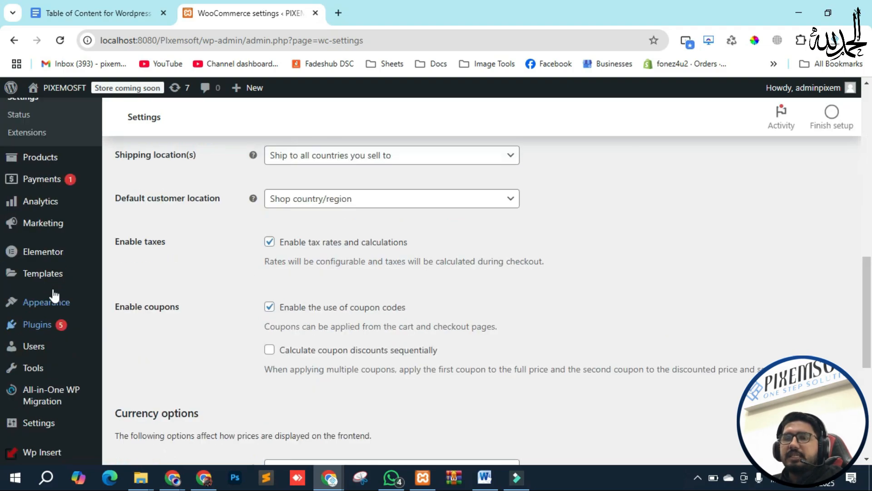
scroll(37, 200, up, 2)
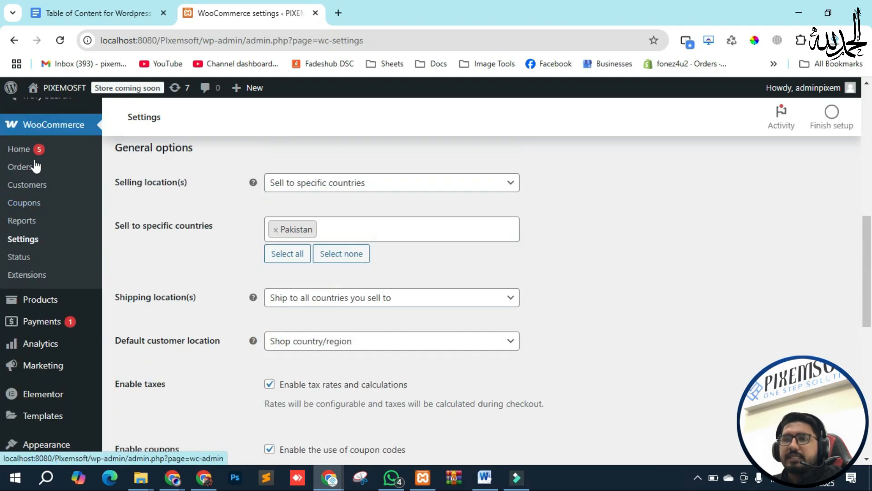
middle_click(24, 206)
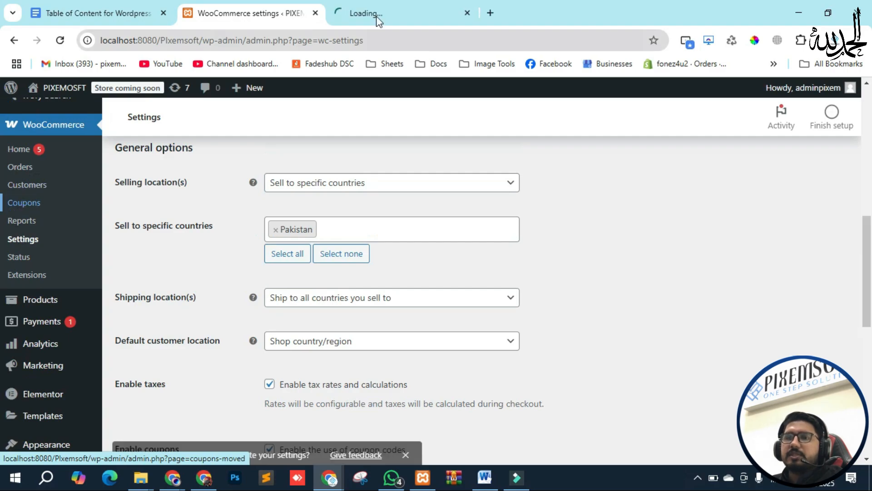
click(401, 5)
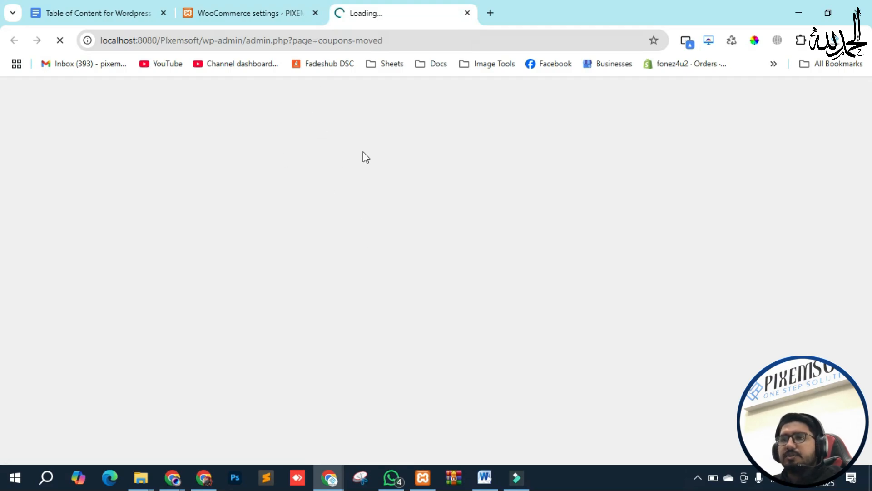
click(252, 13)
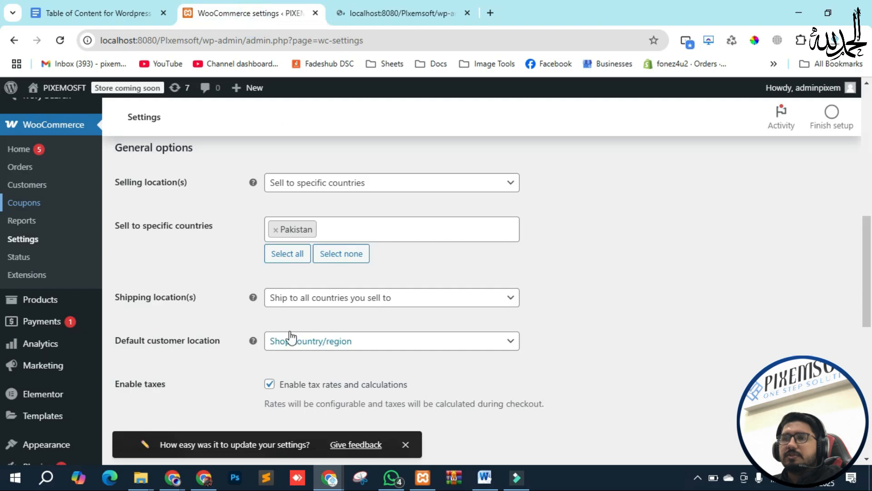
scroll(226, 290, down, 3)
click(252, 316)
scroll(228, 310, down, 4)
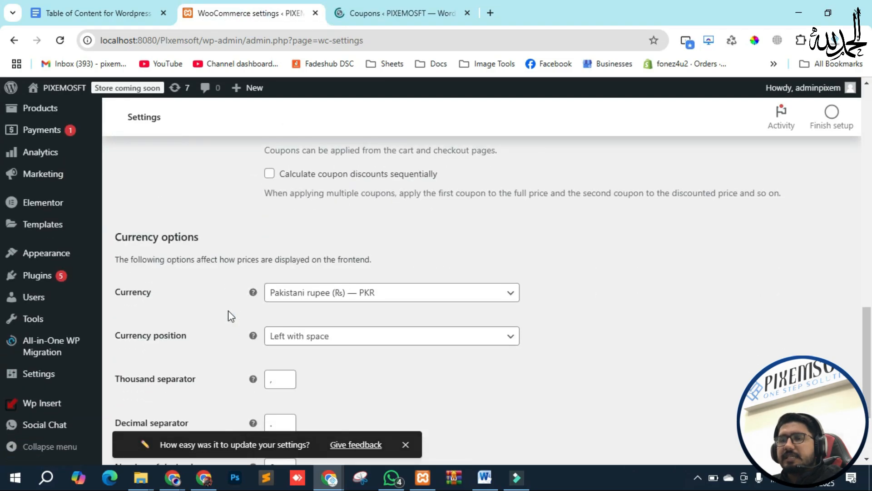
click(407, 11)
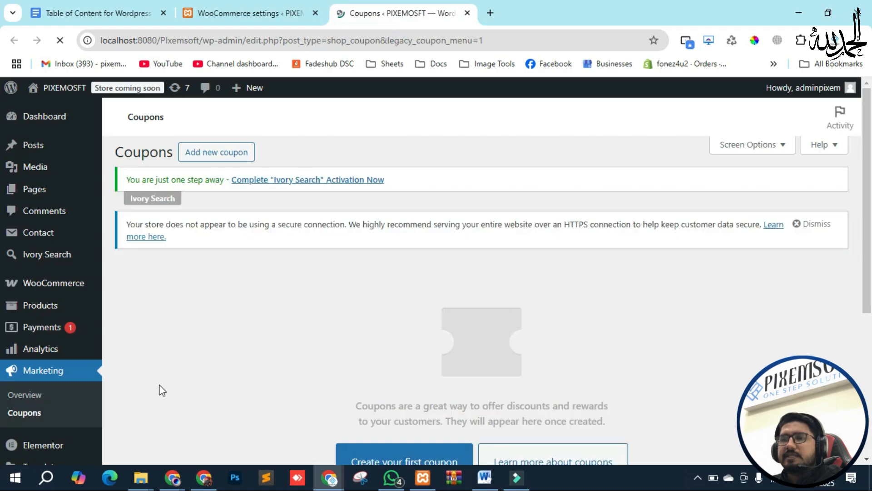
scroll(551, 309, down, 6)
scroll(430, 285, up, 6)
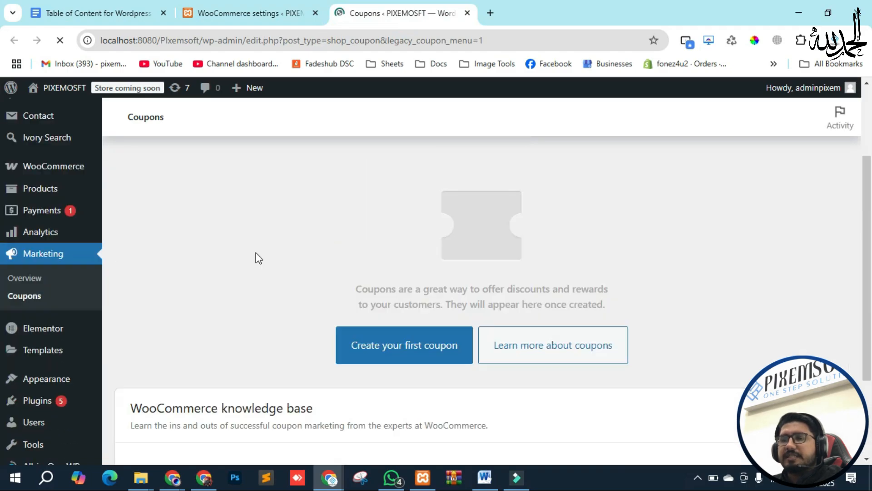
click(467, 13)
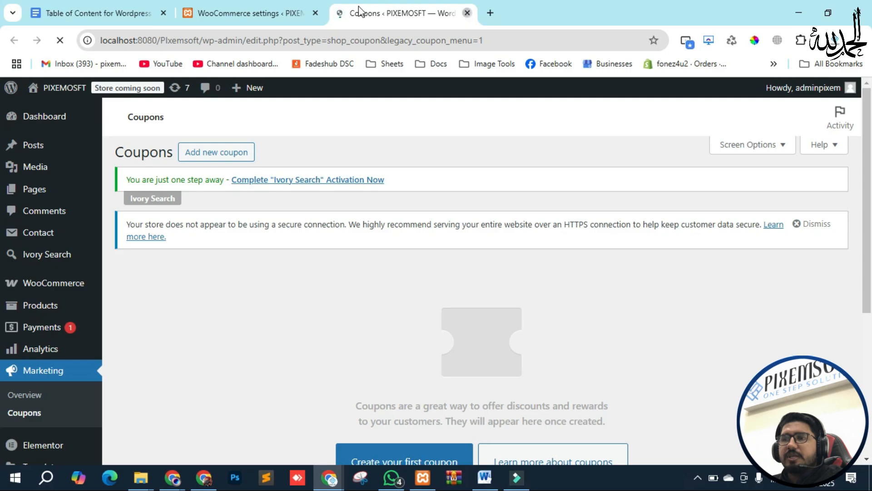
scroll(214, 254, up, 5)
scroll(214, 257, down, 8)
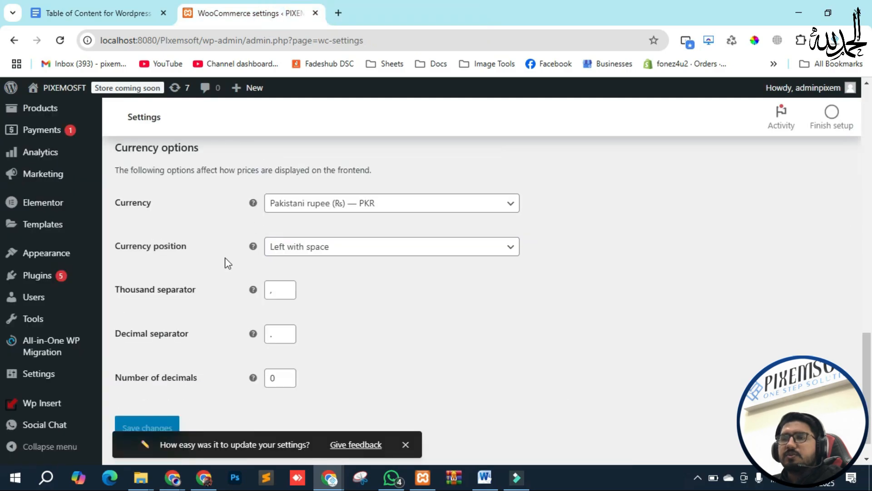
scroll(215, 258, up, 3)
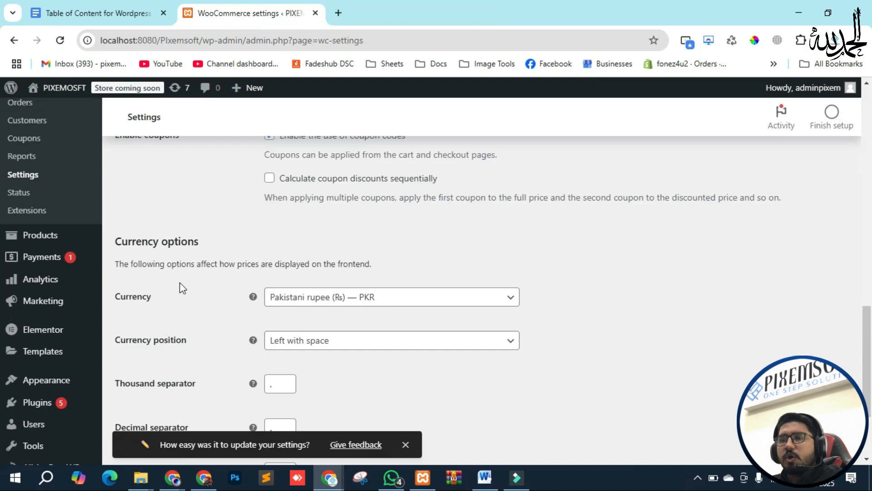
scroll(181, 286, down, 2)
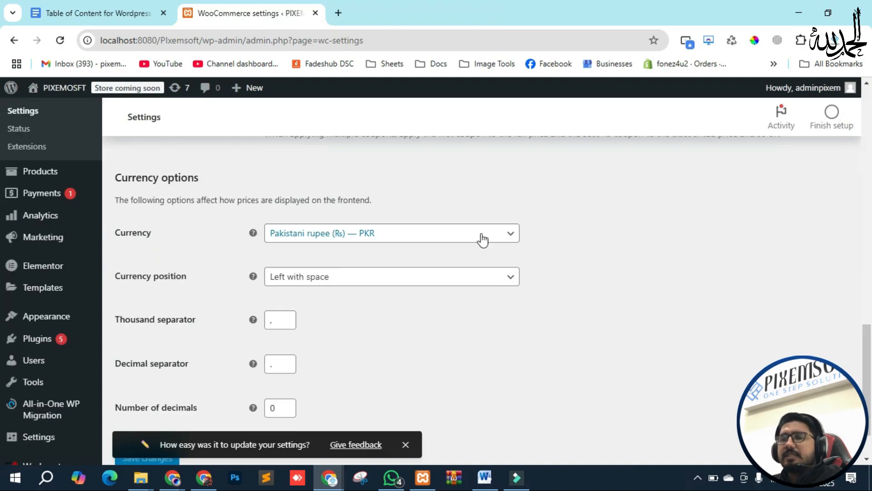
click(508, 234)
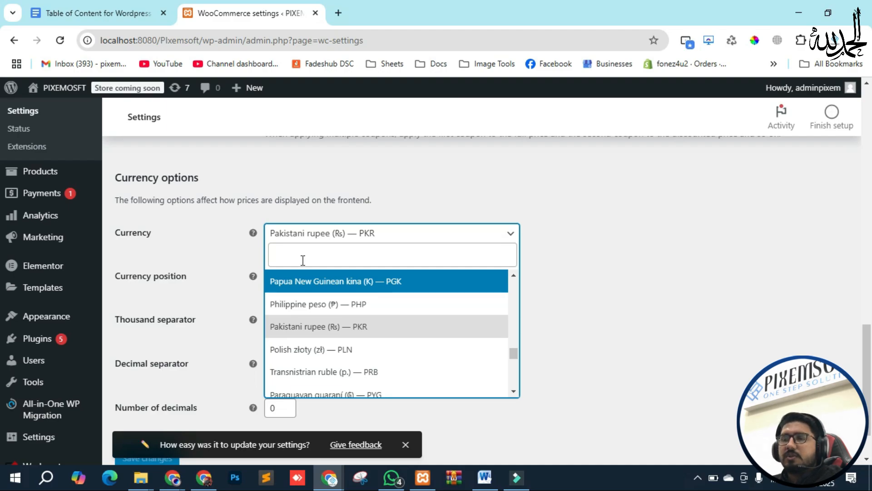
click(296, 249)
text(u)
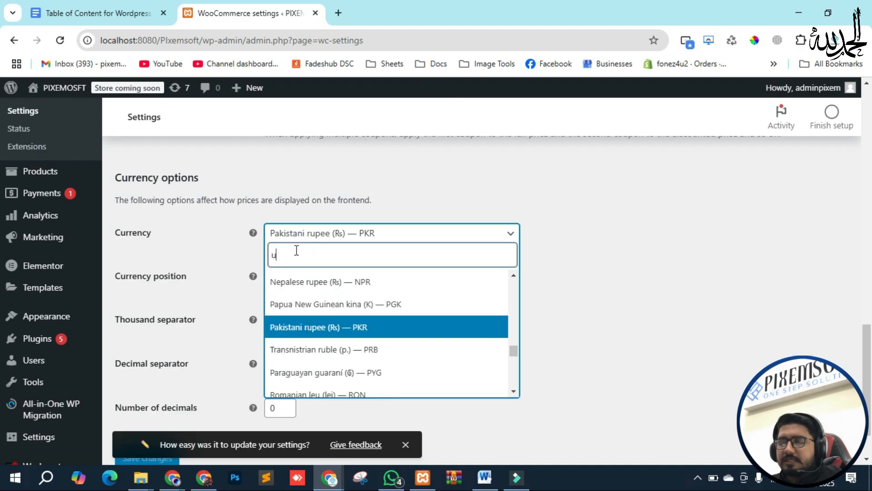
text(s)
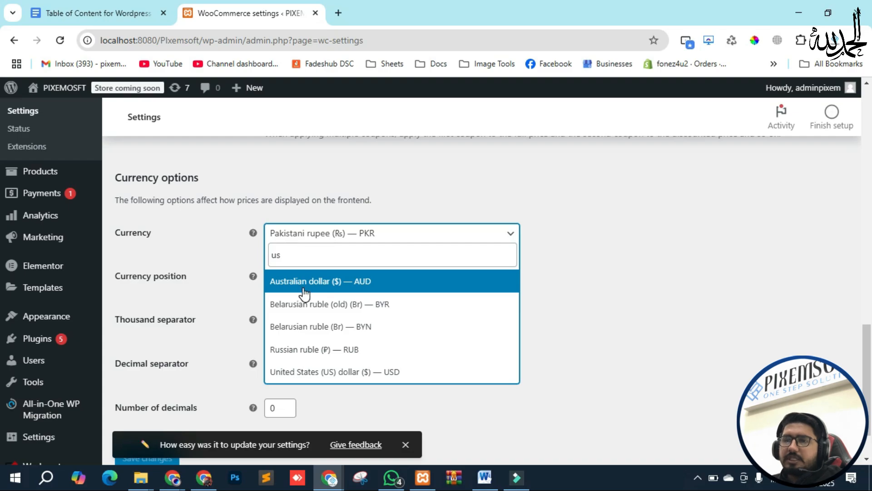
click(298, 286)
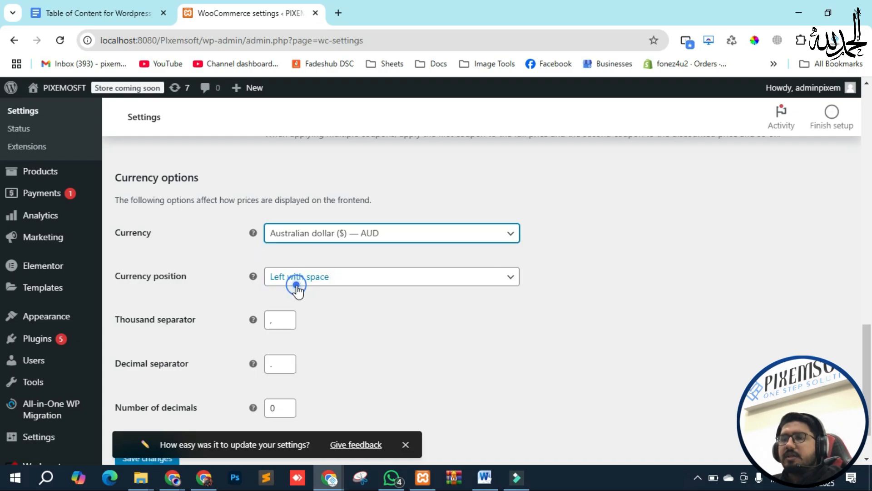
click(325, 241)
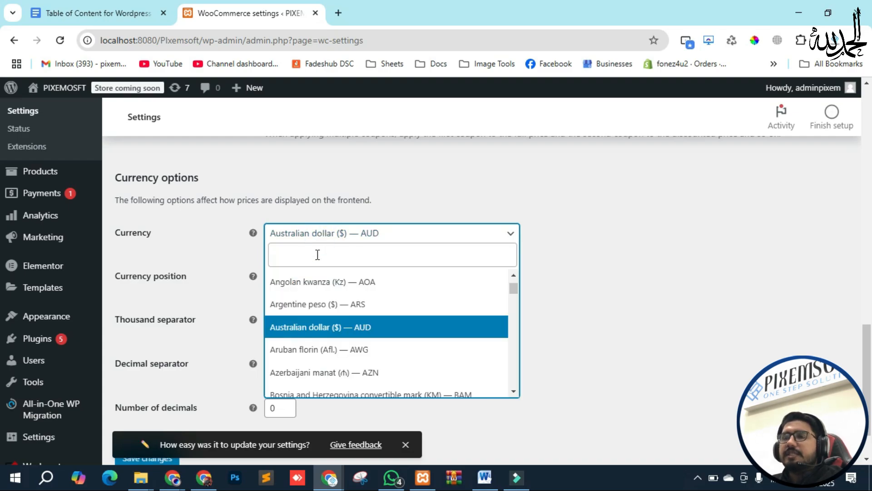
text(paki)
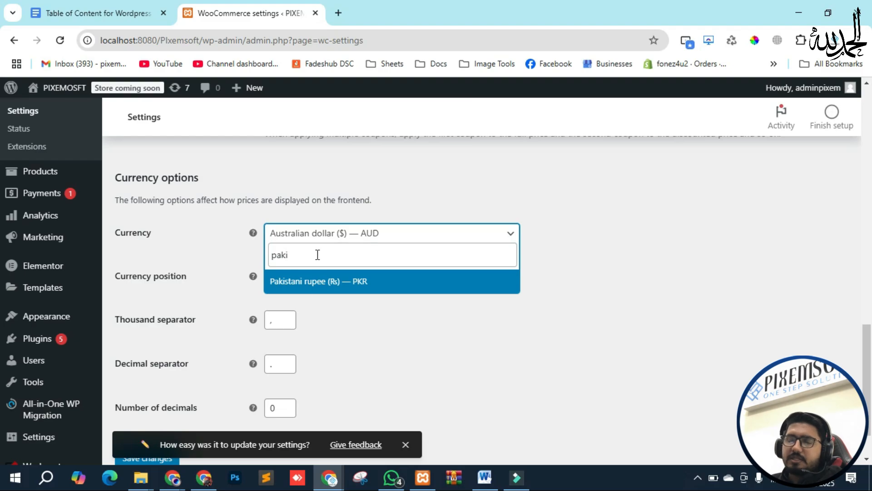
click(309, 287)
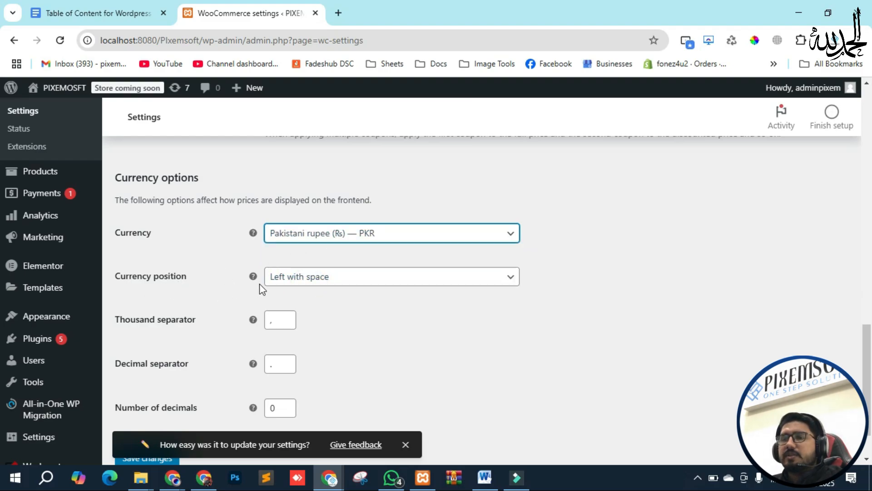
click(305, 279)
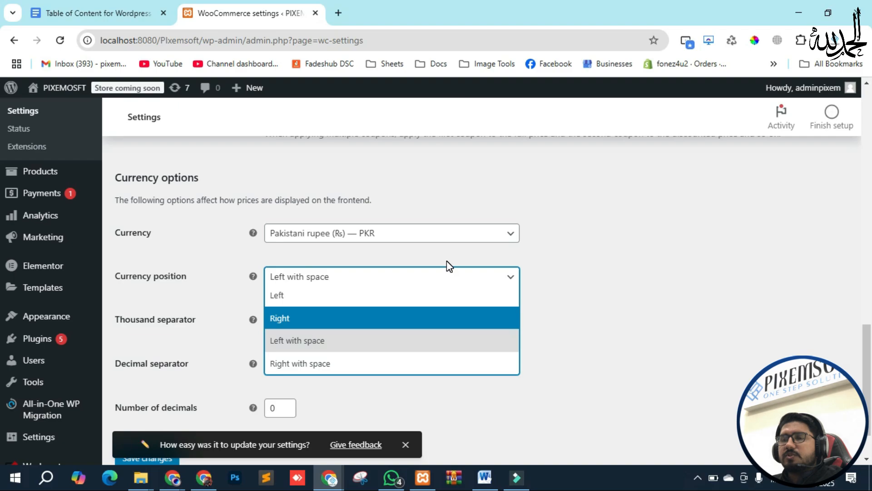
click(214, 272)
click(214, 271)
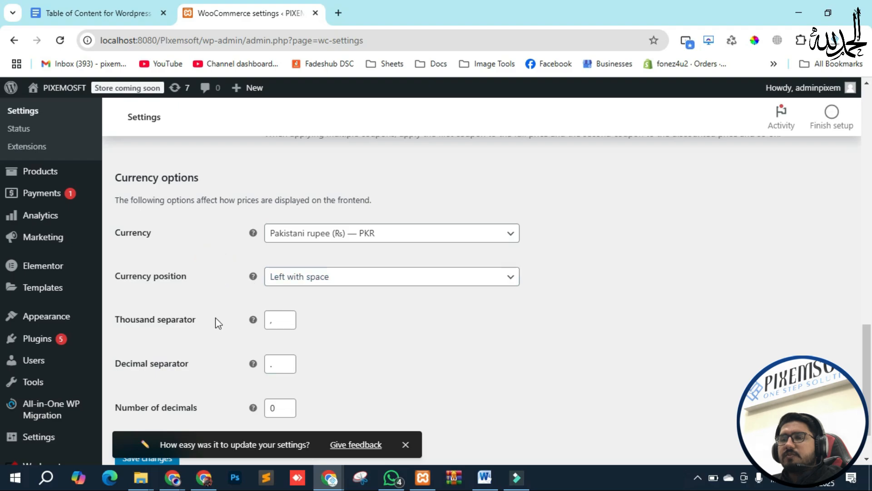
scroll(216, 317, down, 1)
double_click(275, 261)
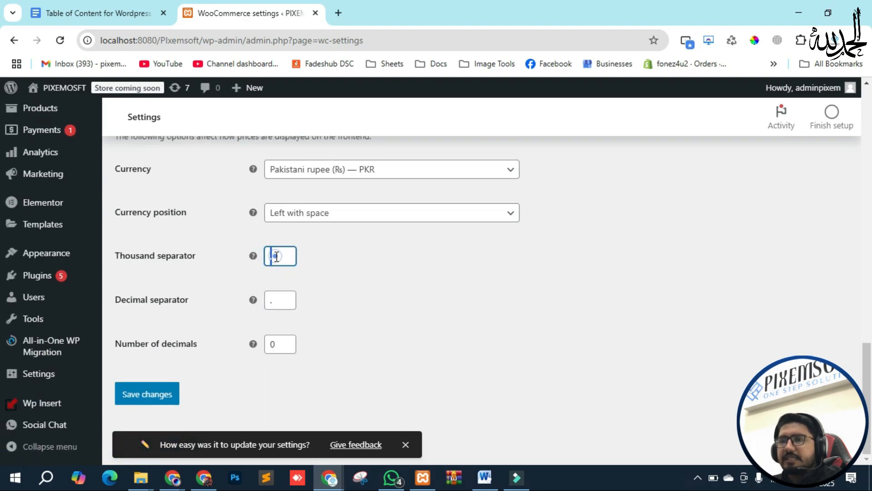
Step: Keep the thousand separator, set number of decimals to 1, and save the General settings
click(234, 254)
click(230, 308)
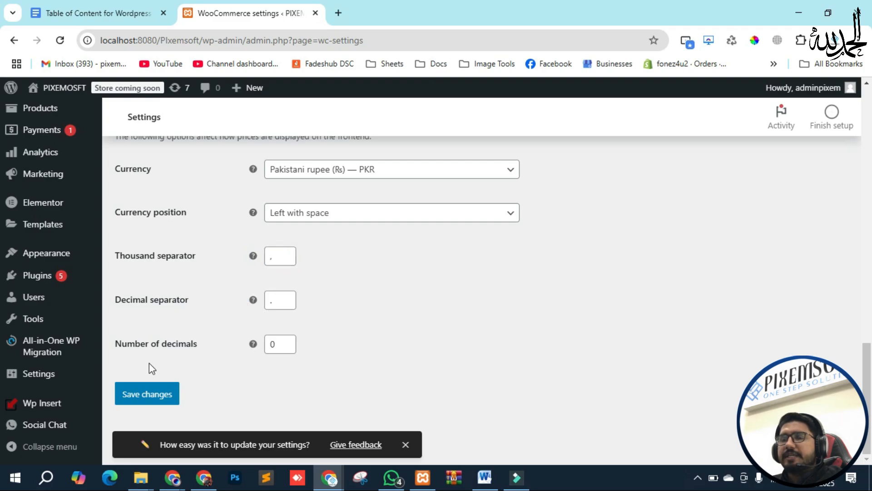
click(286, 342)
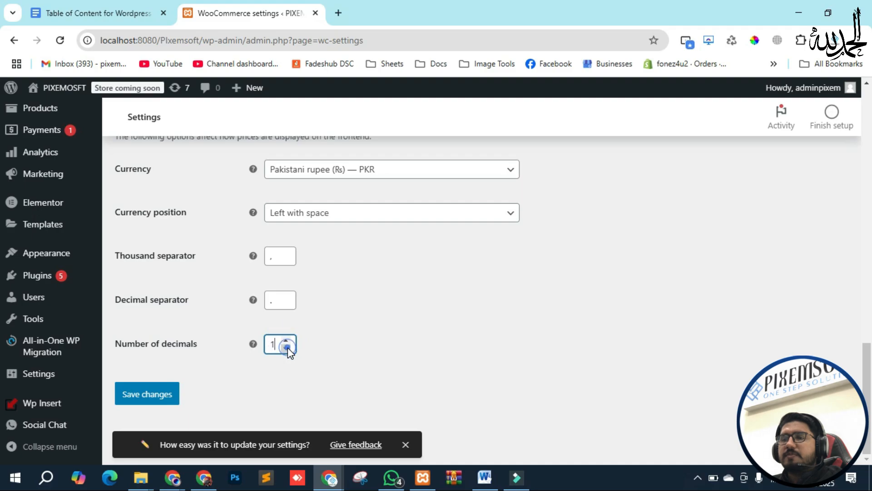
click(153, 396)
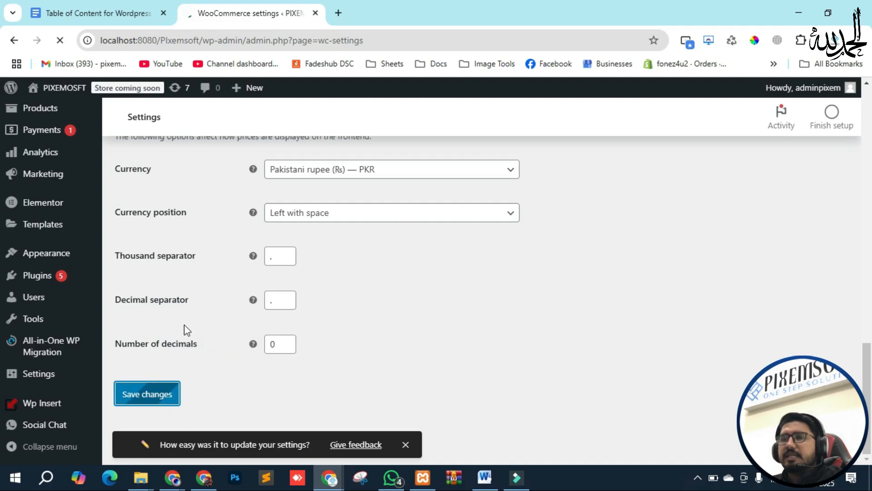
scroll(196, 399, up, 7)
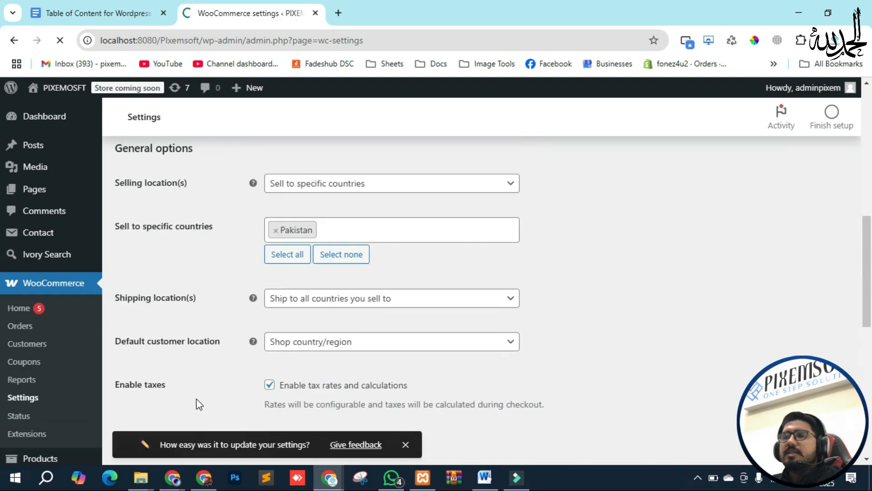
scroll(196, 404, up, 3)
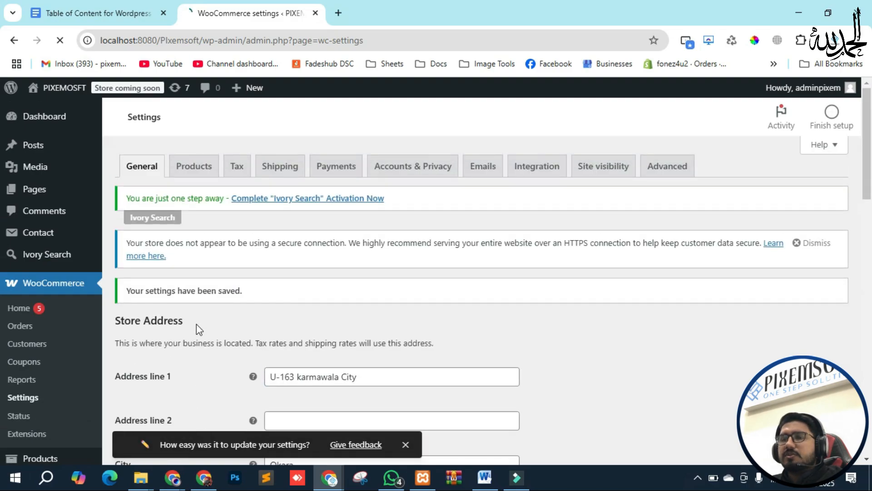
scroll(204, 328, down, 6)
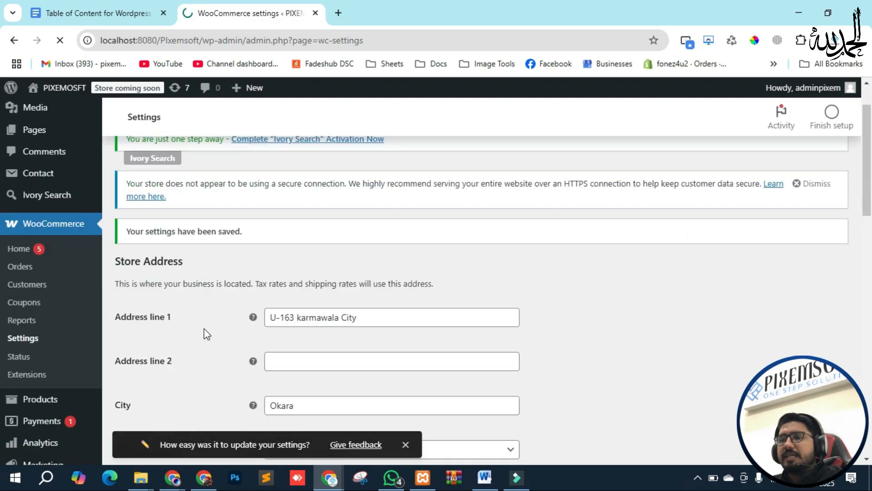
scroll(220, 318, up, 5)
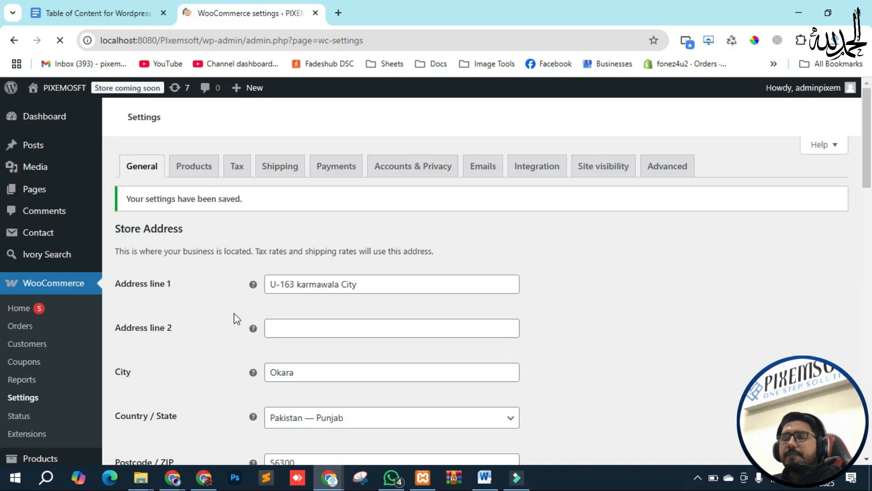
scroll(215, 277, down, 3)
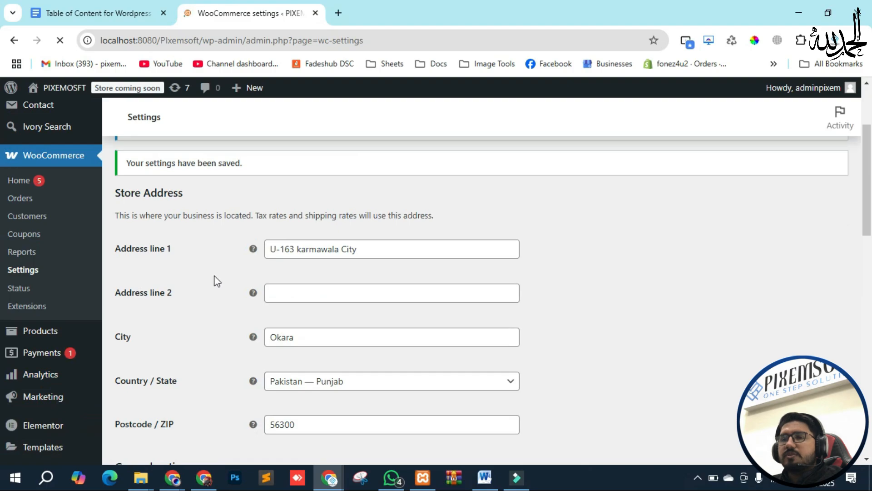
scroll(217, 281, up, 3)
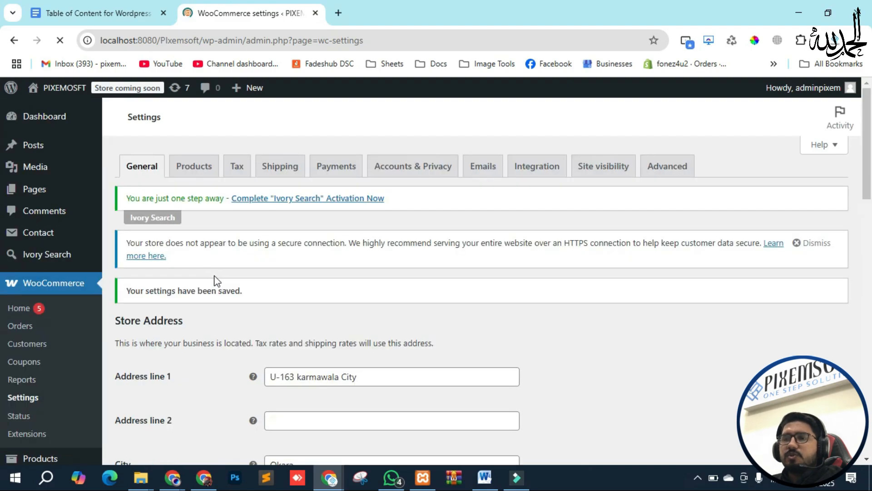